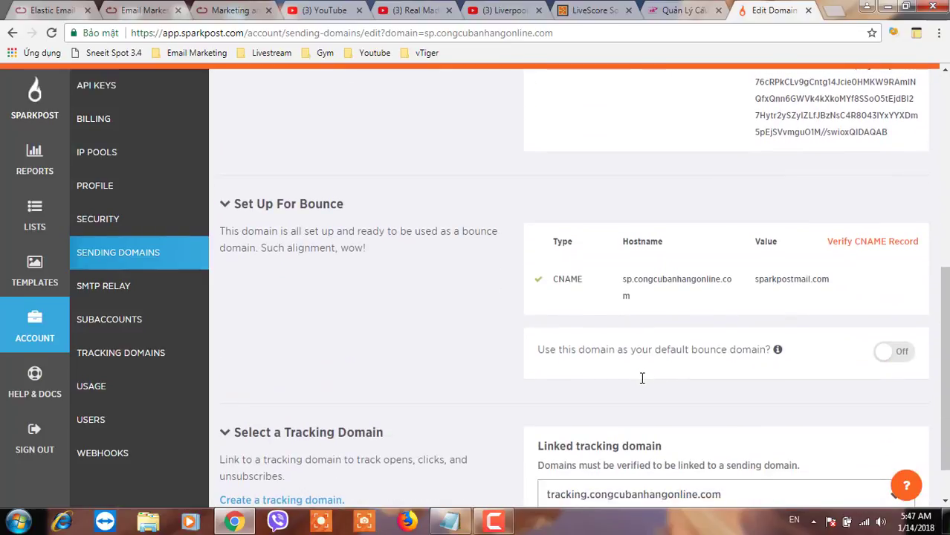
Review the bounce CNAME hostname and the tracking domain name in SparkPost
drag(622, 285, 630, 297)
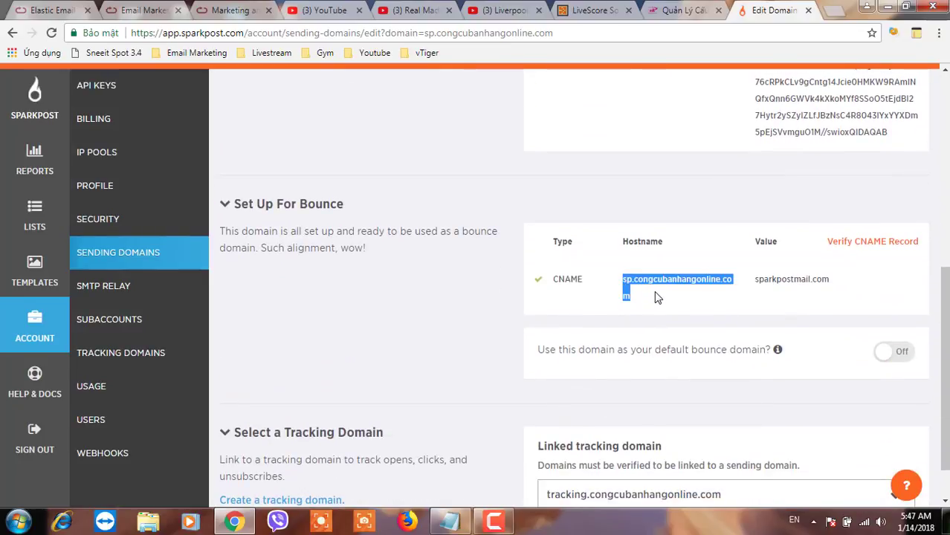
scroll(576, 416, down, 1)
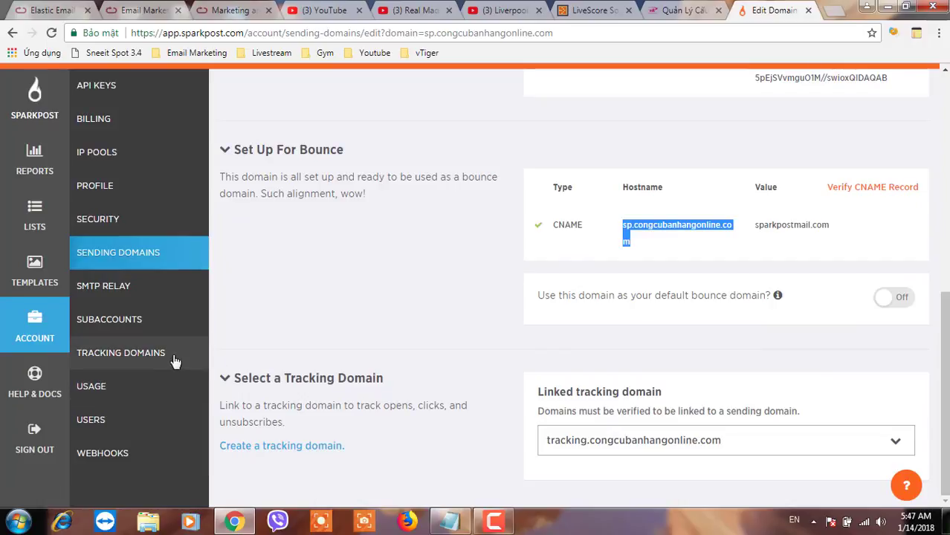
click(130, 361)
click(130, 361)
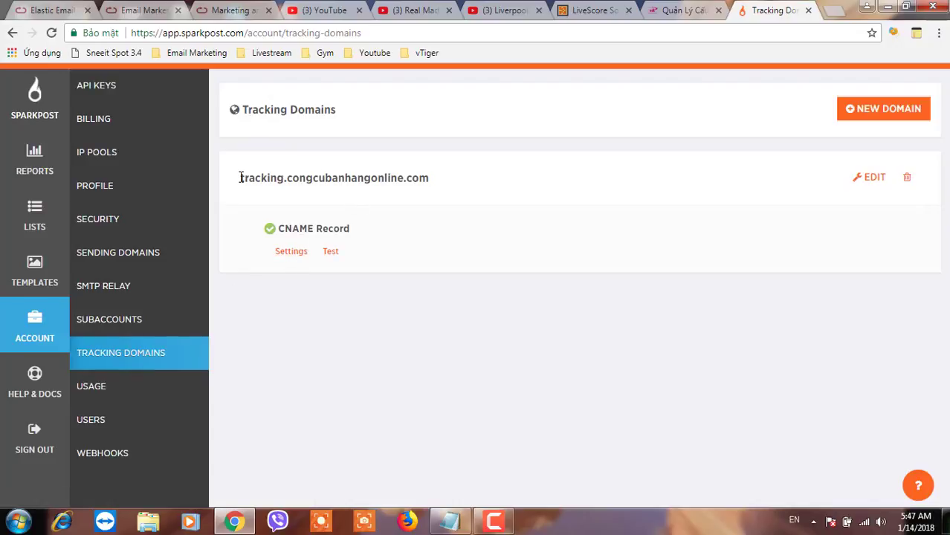
drag(239, 178, 327, 177)
click(388, 177)
click(388, 178)
Check the SparkPost usage report showing 8 of 100,000 monthly emails sent
click(99, 402)
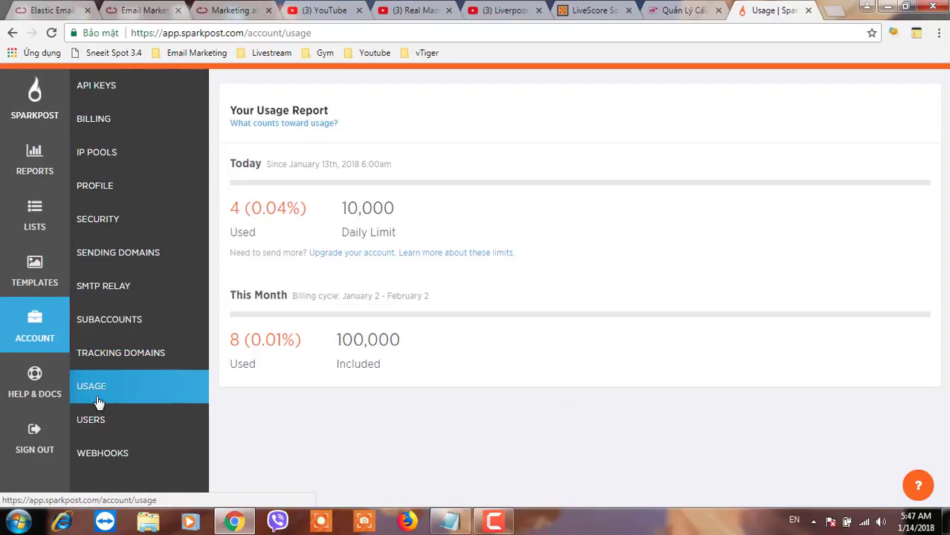
click(382, 200)
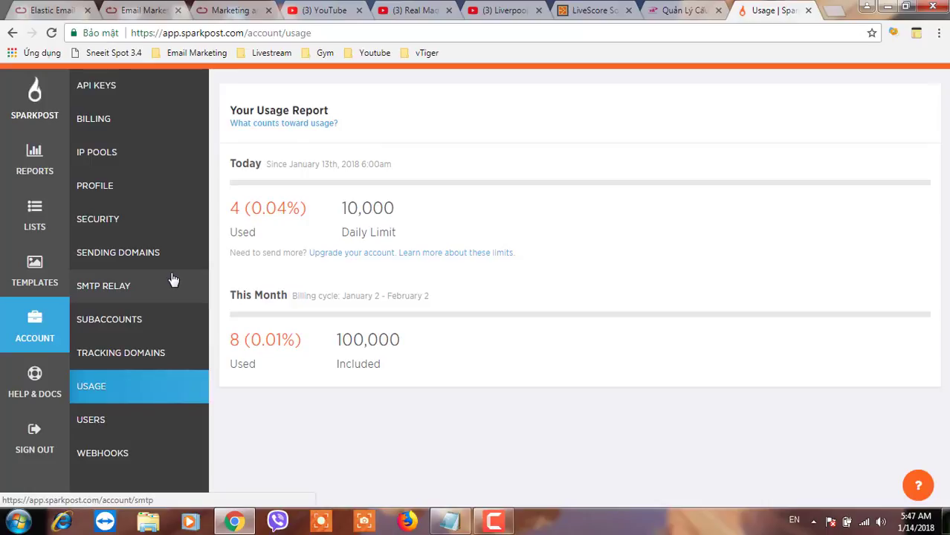
click(832, 9)
Load the Acelle Mail site and go to Sending > Sending servers
text(email)
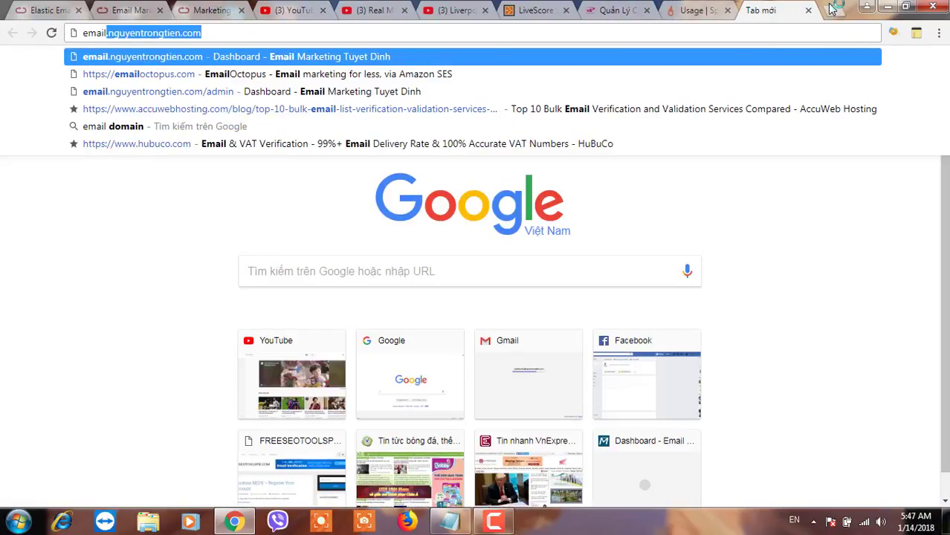
key(Return)
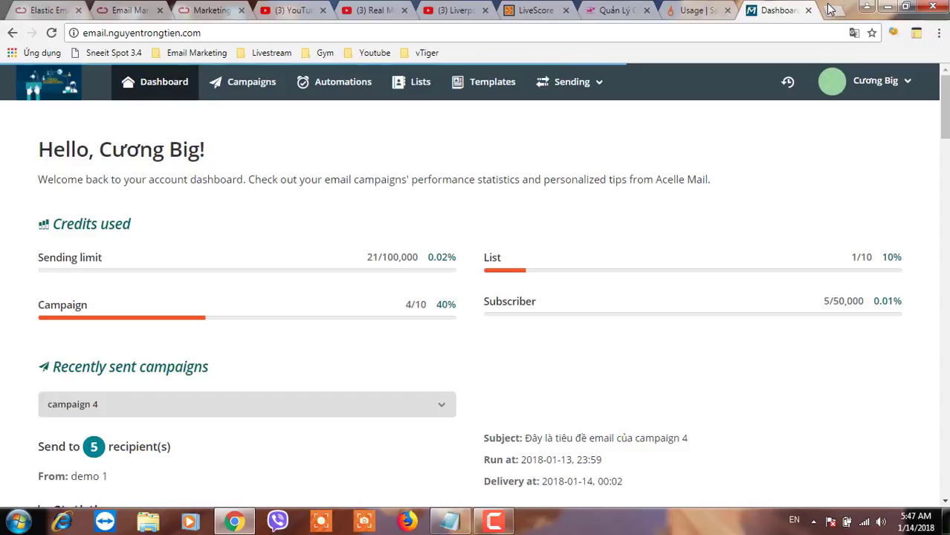
click(574, 83)
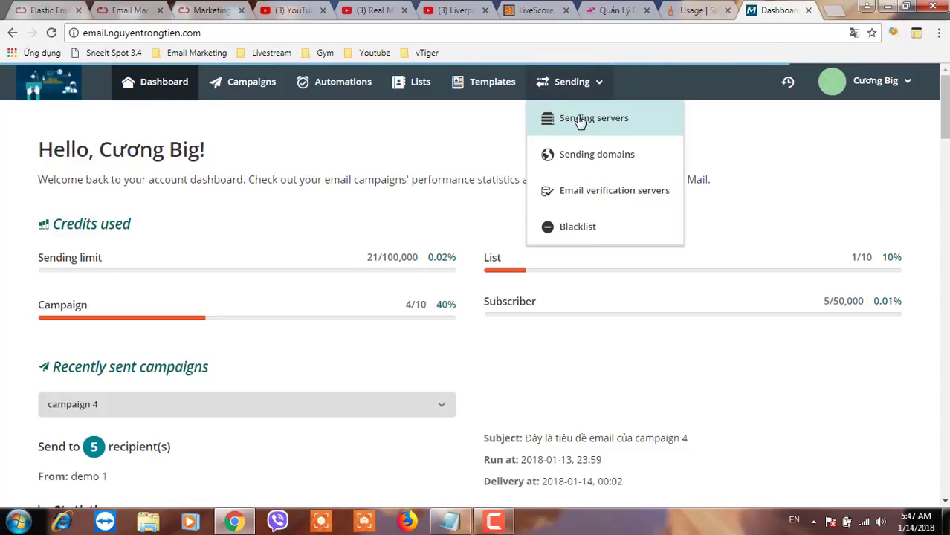
click(579, 121)
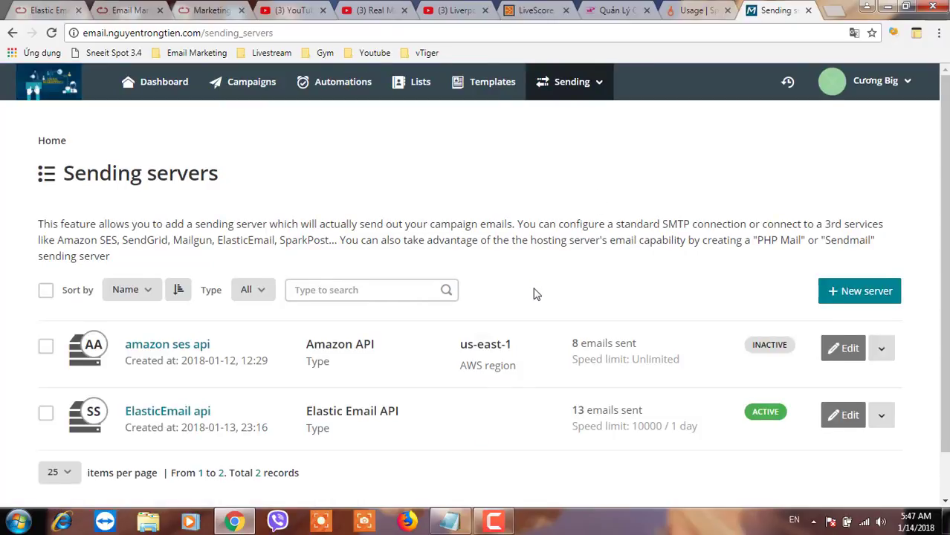
Disable the ElasticEmail api sending server and confirm the change
scroll(534, 293, down, 1)
click(881, 365)
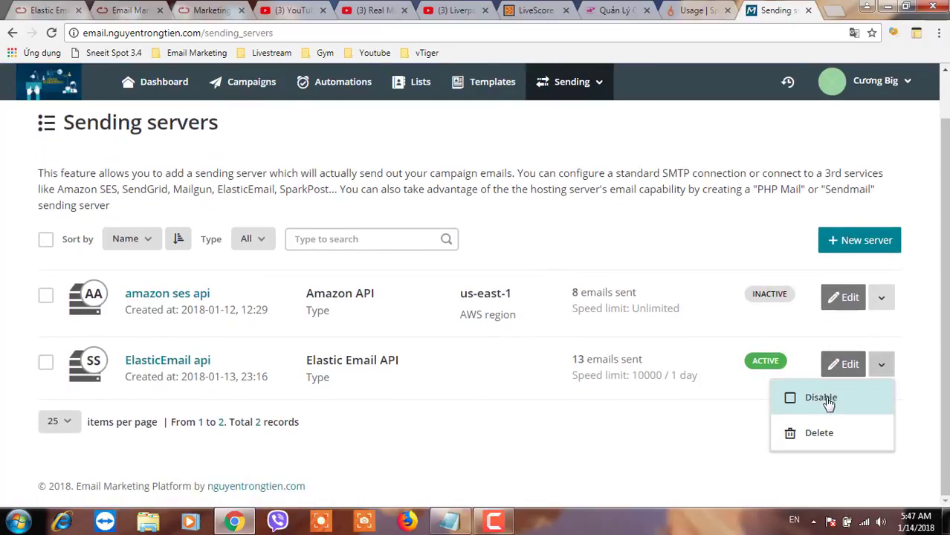
click(821, 398)
click(641, 198)
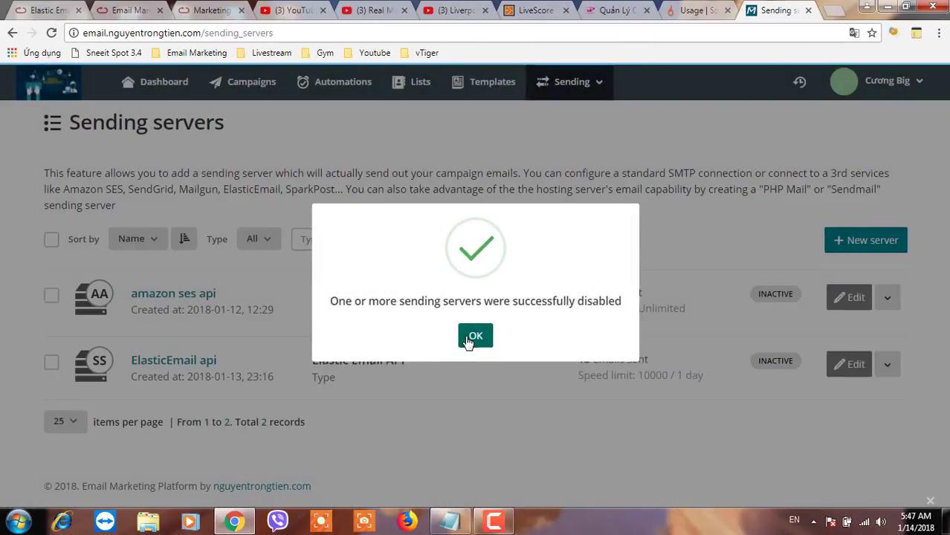
click(469, 338)
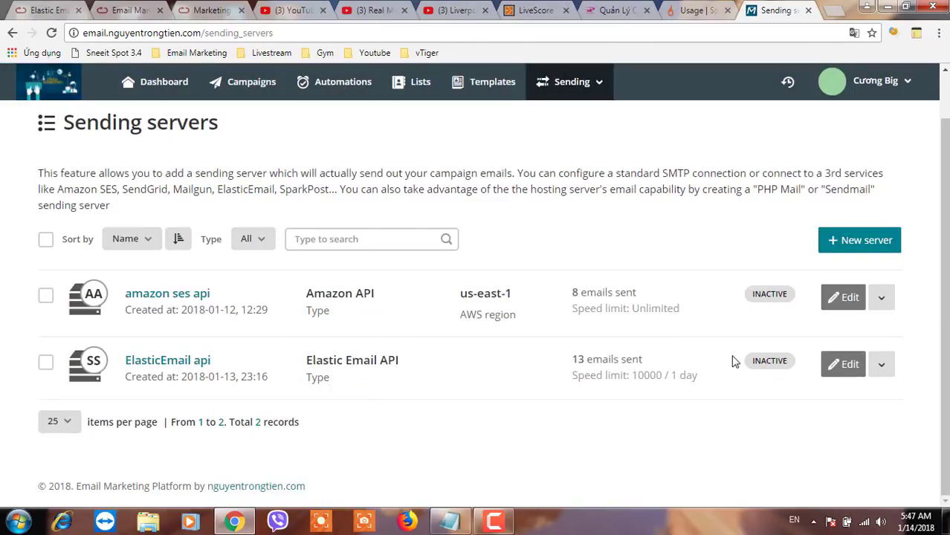
scroll(773, 341, up, 1)
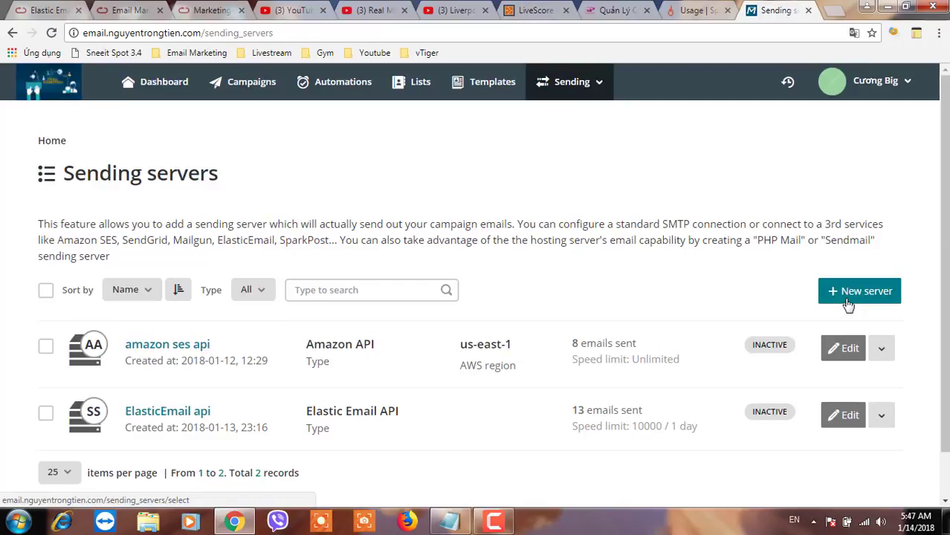
Start a new sending server of type SparkPost API
drag(280, 239, 328, 239)
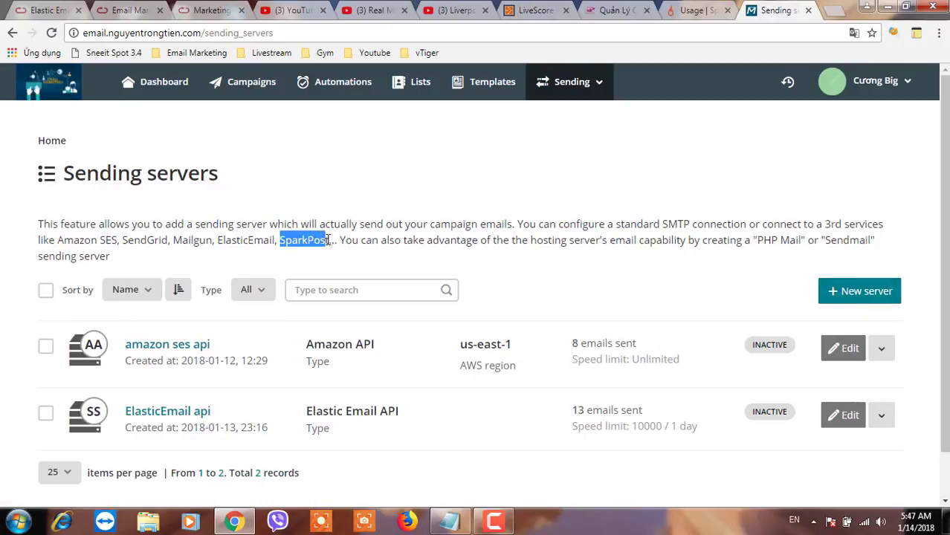
click(855, 295)
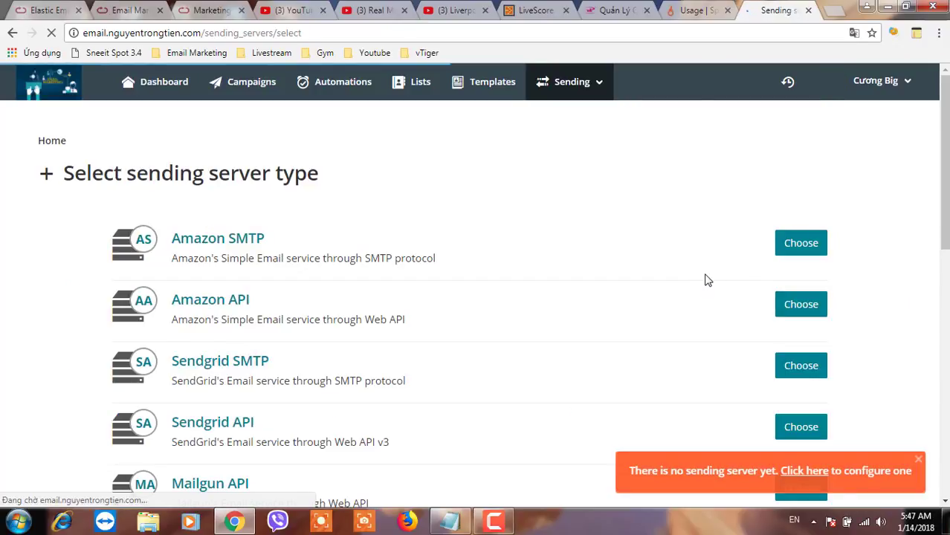
scroll(416, 313, down, 3)
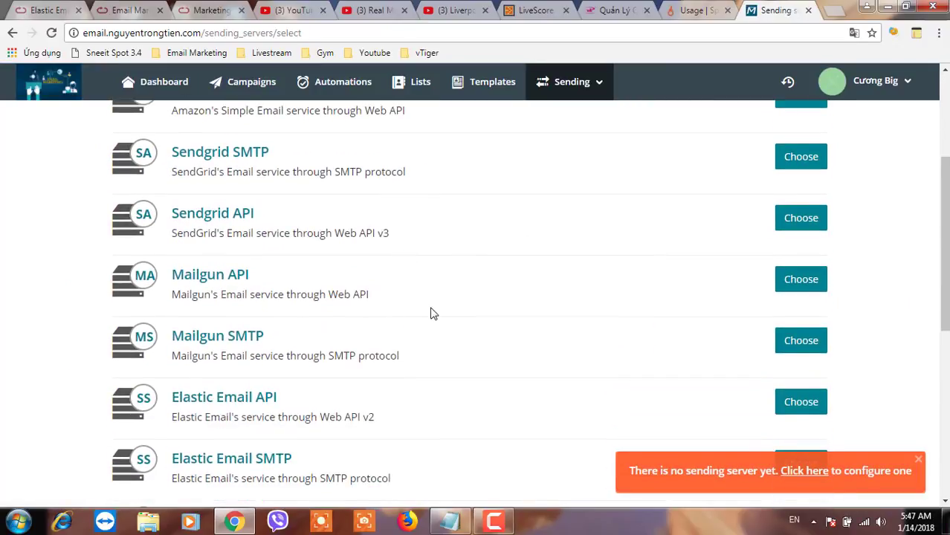
click(749, 485)
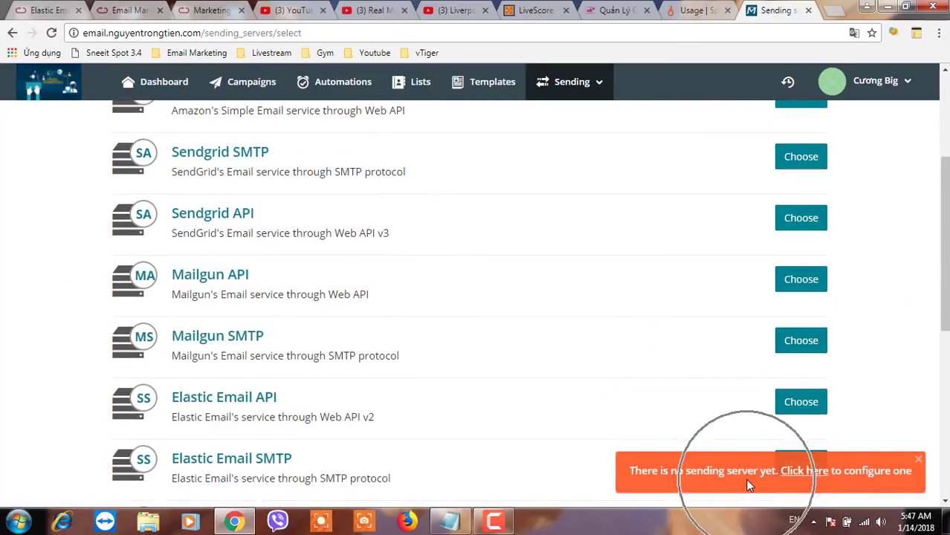
scroll(530, 425, down, 3)
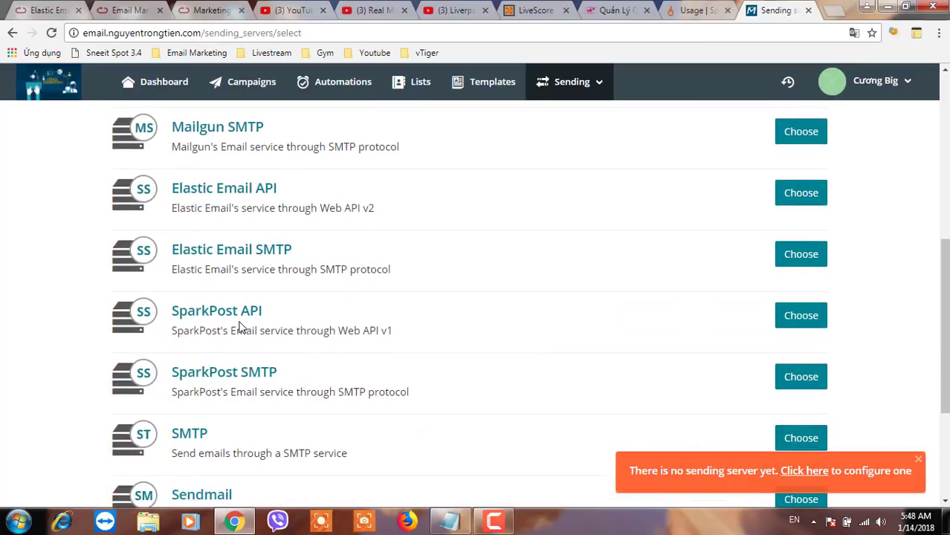
click(239, 327)
click(239, 327)
click(789, 318)
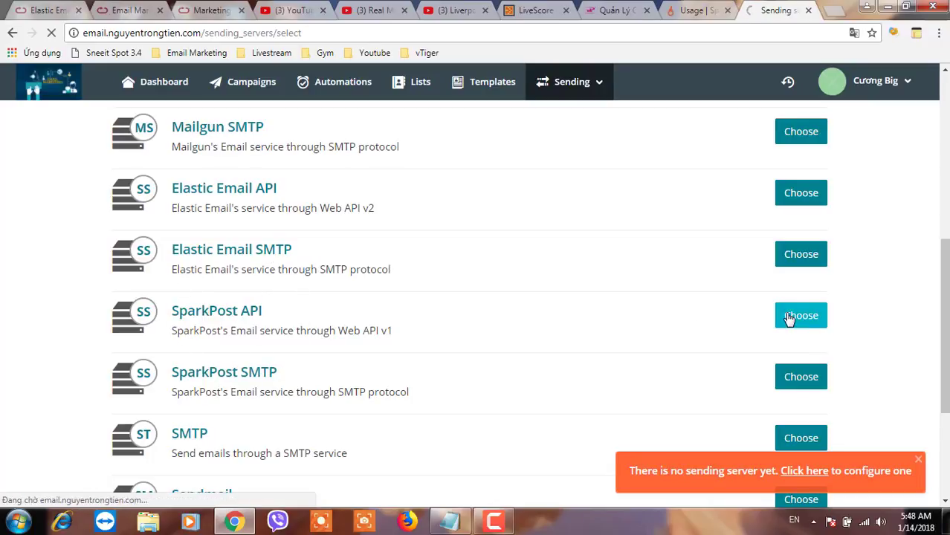
Name the new sending server 'SparkPost api'
click(196, 312)
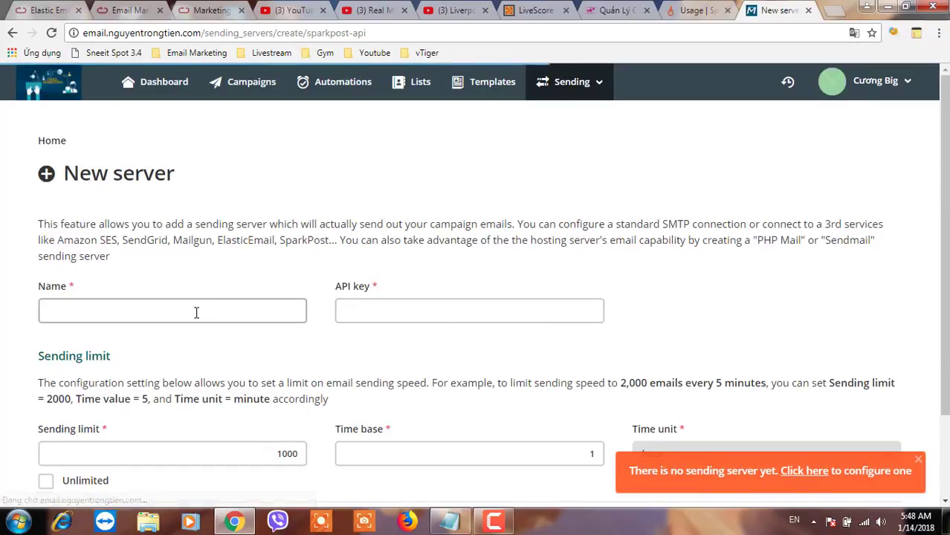
text(SparkPost api)
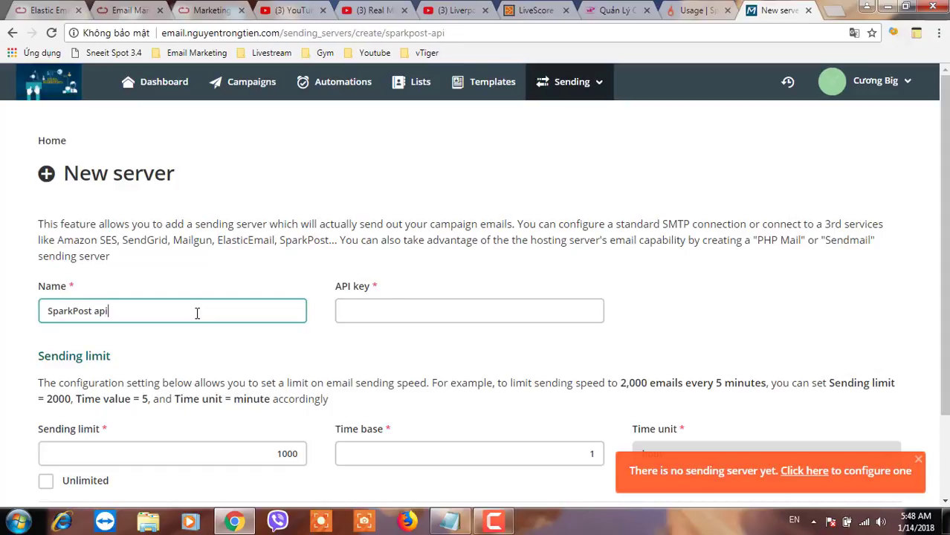
scroll(609, 350, down, 2)
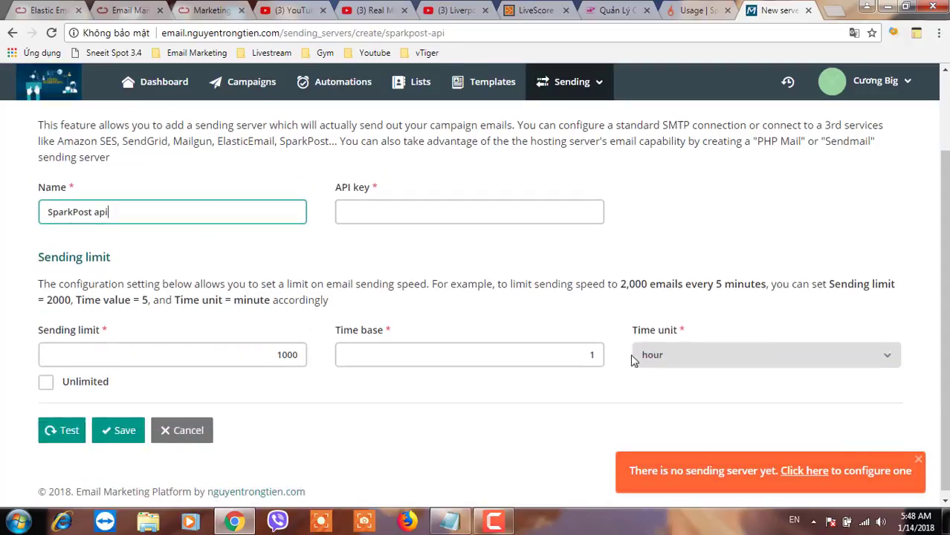
text(api)
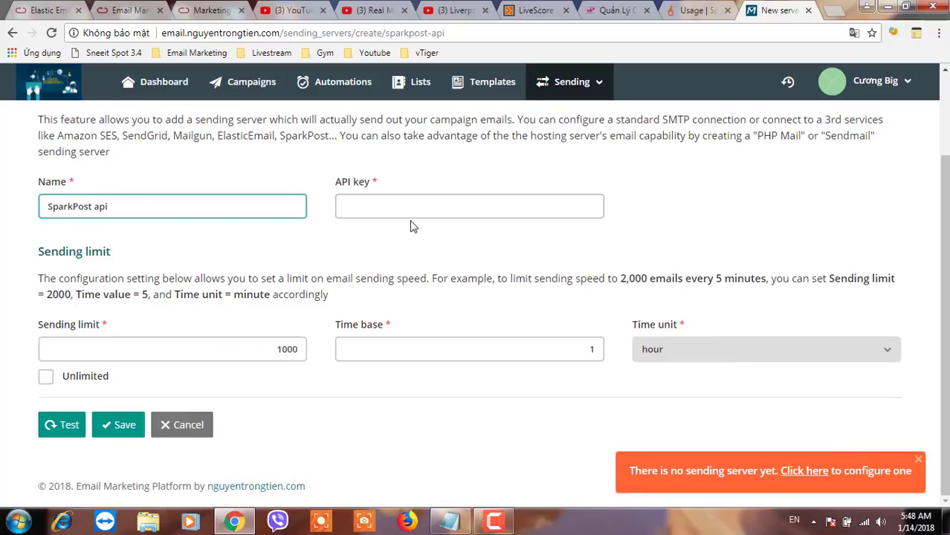
Show SparkPost's API Keys page with the Auto-generated for SMTP and acelle keys
click(695, 10)
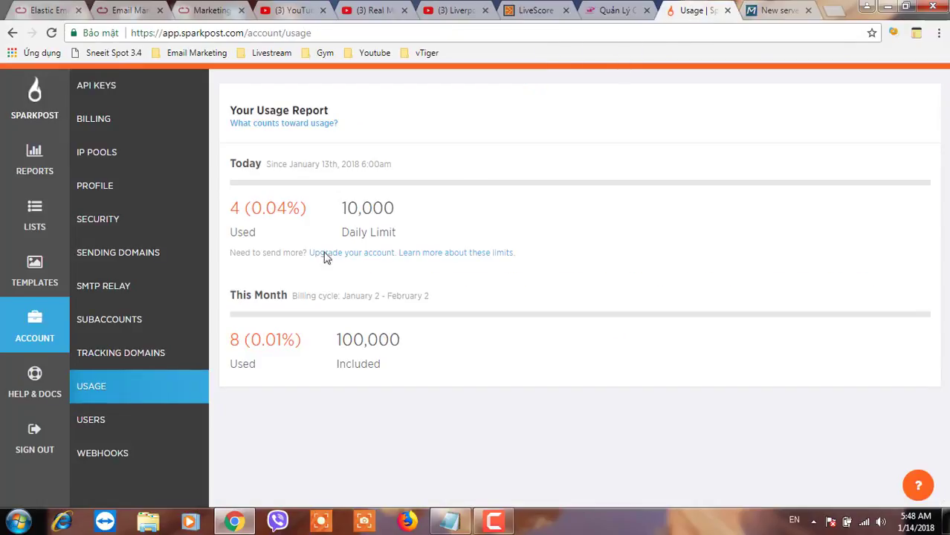
click(107, 95)
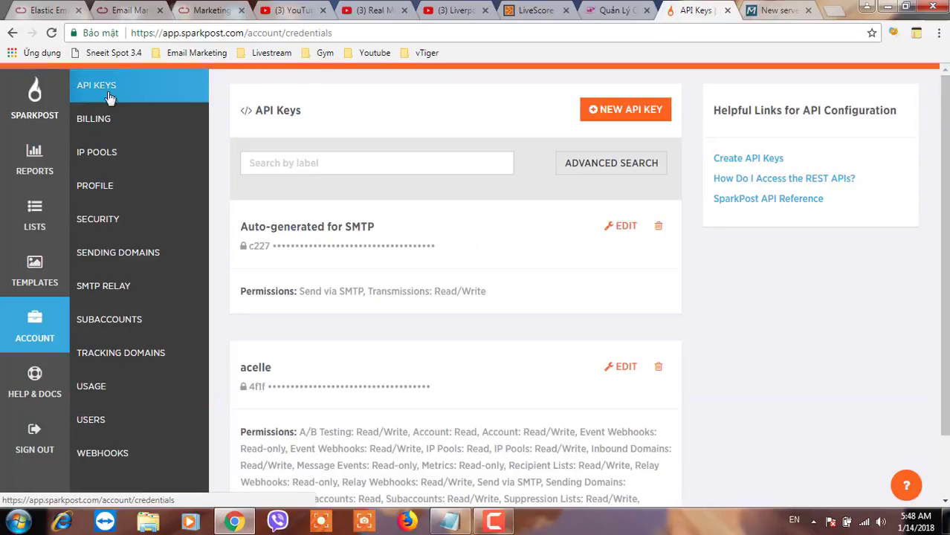
click(270, 249)
click(270, 249)
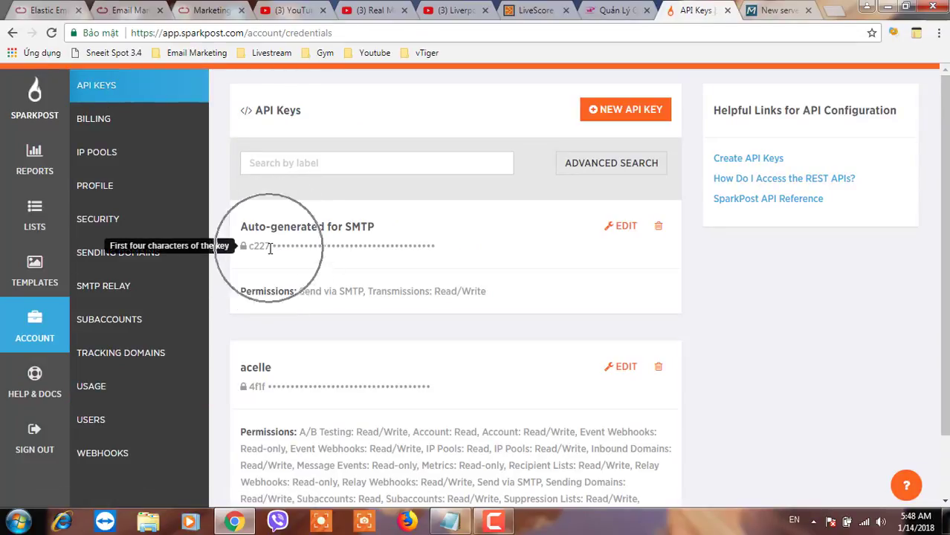
click(632, 121)
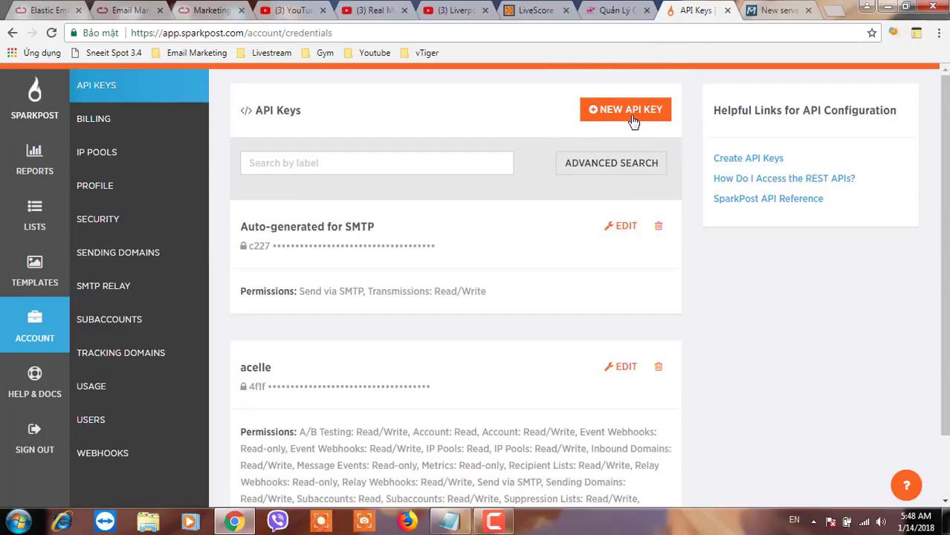
Paste the SparkPost API key, set a 10000 per 1 day sending limit, and save
key(ctrl+Tab)
click(444, 207)
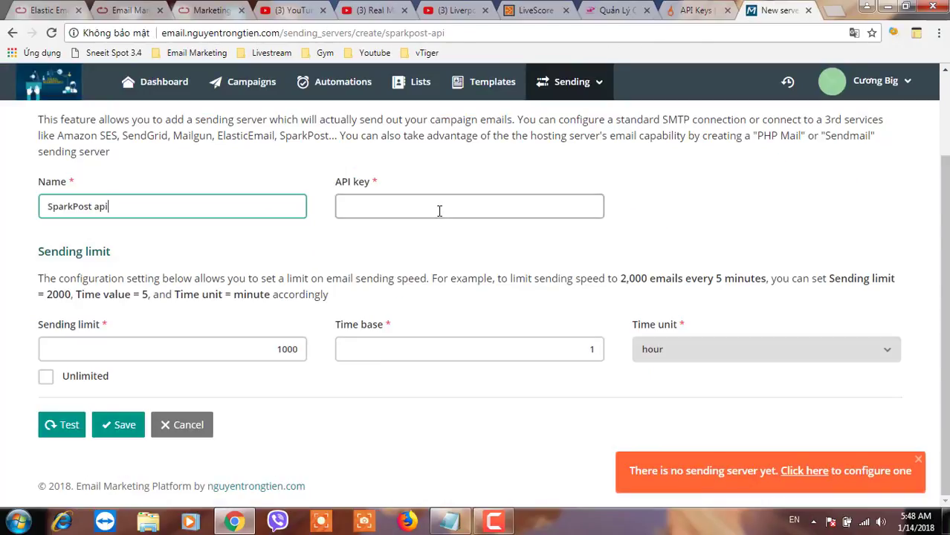
key(ctrl+v)
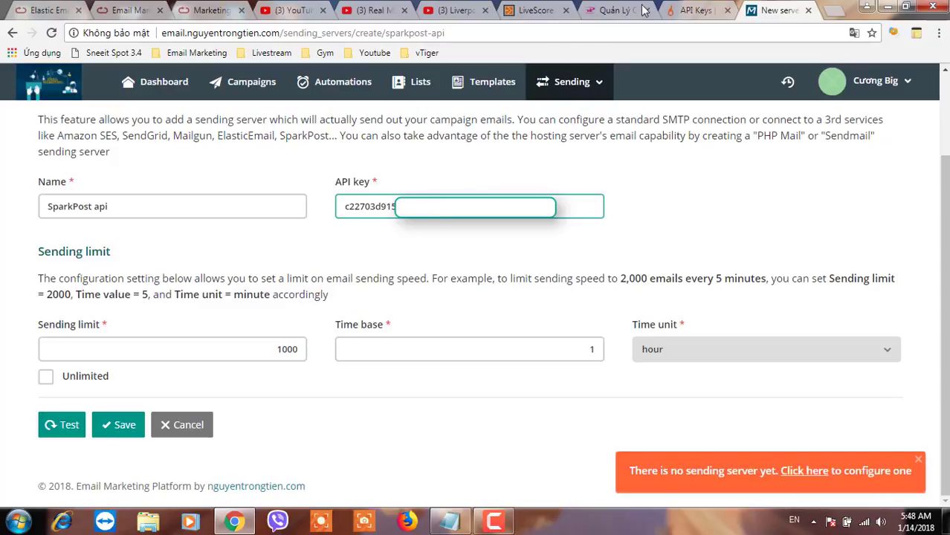
click(687, 11)
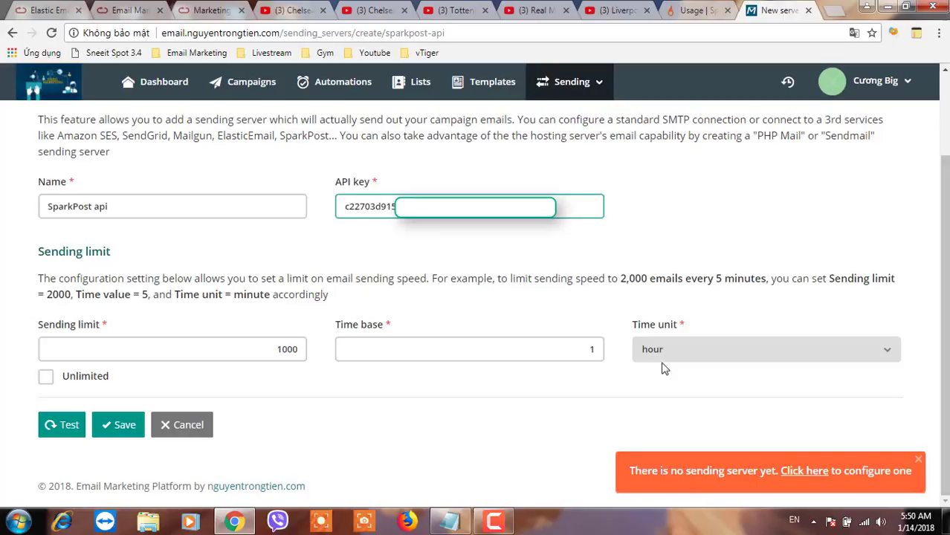
click(682, 353)
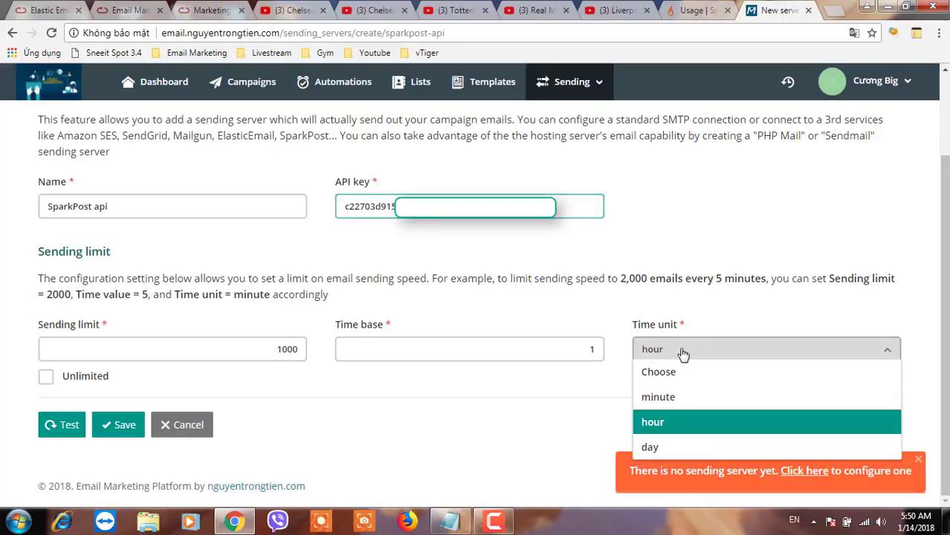
click(651, 447)
click(287, 349)
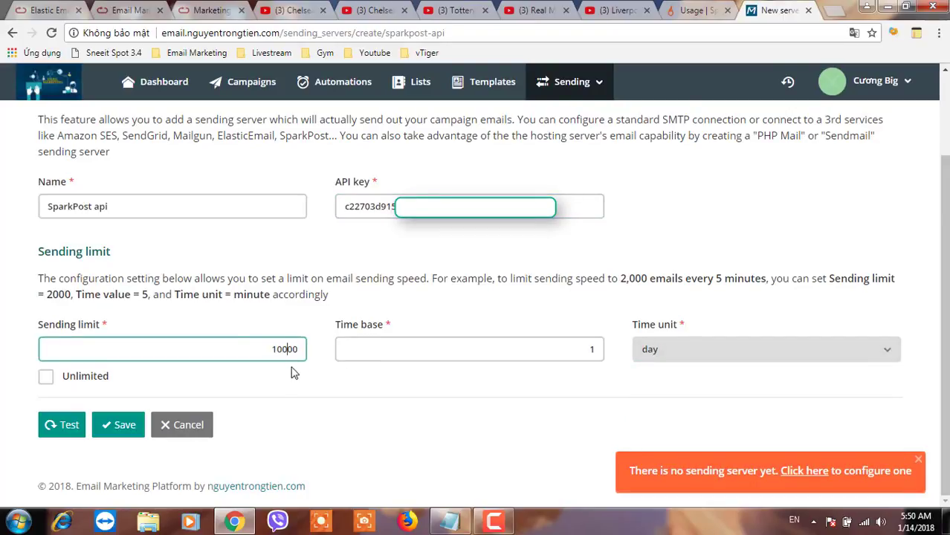
click(114, 433)
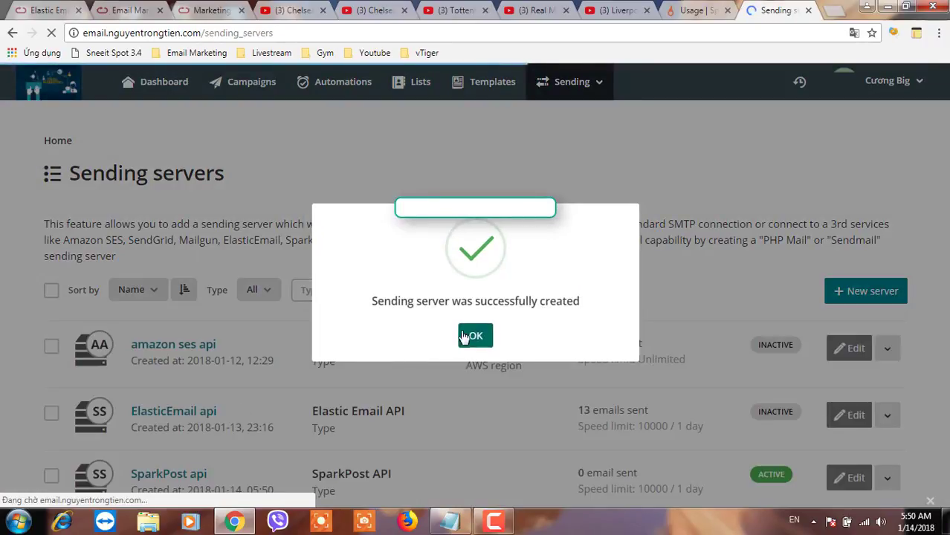
Open the SparkPost api server from the Sending servers list and start a test message
click(463, 337)
scroll(475, 405, down, 1)
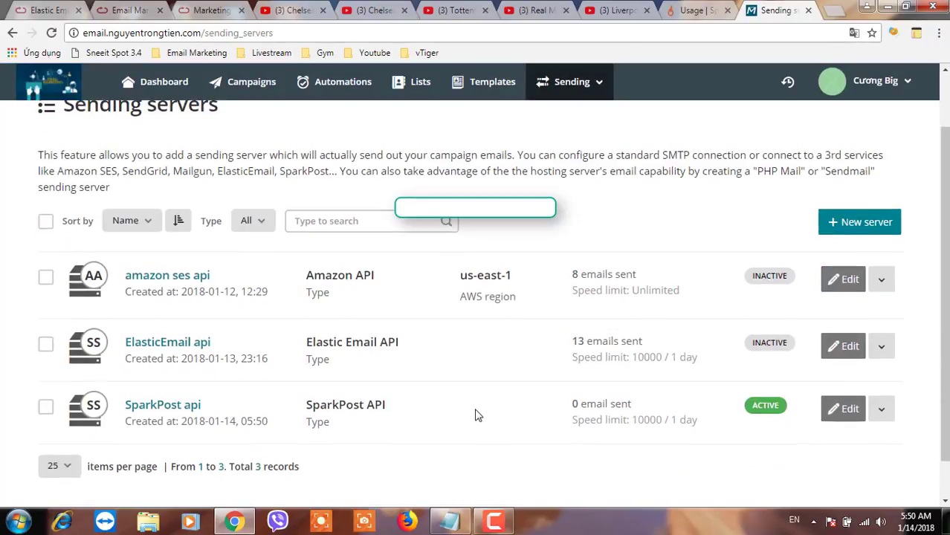
click(296, 416)
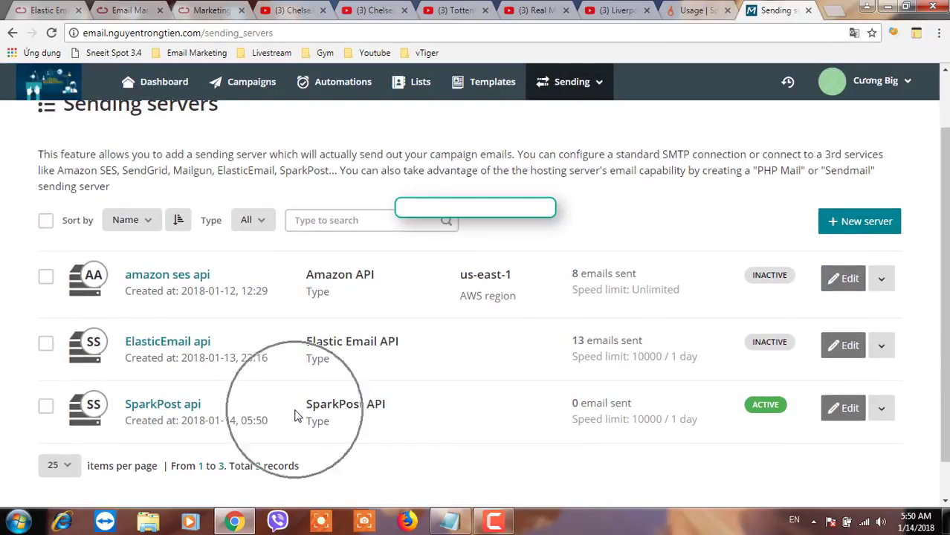
click(179, 408)
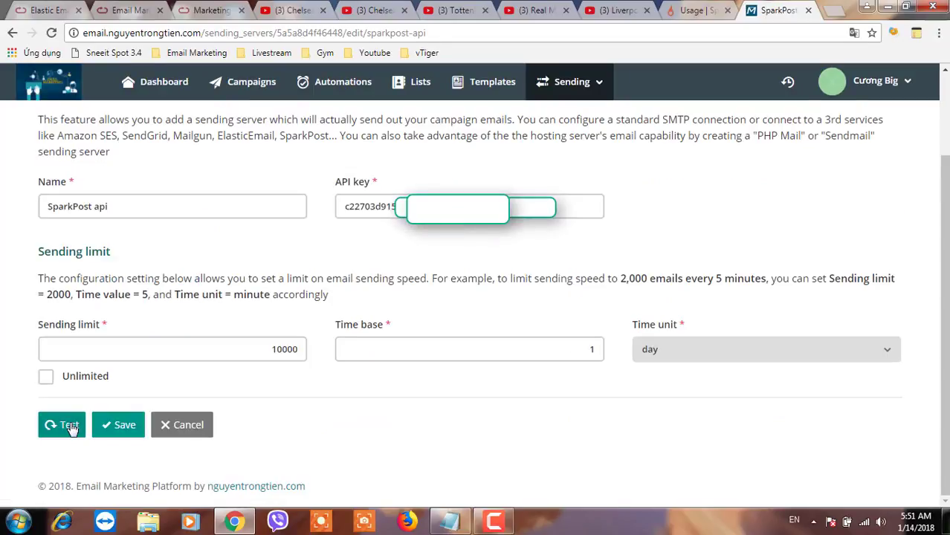
click(70, 428)
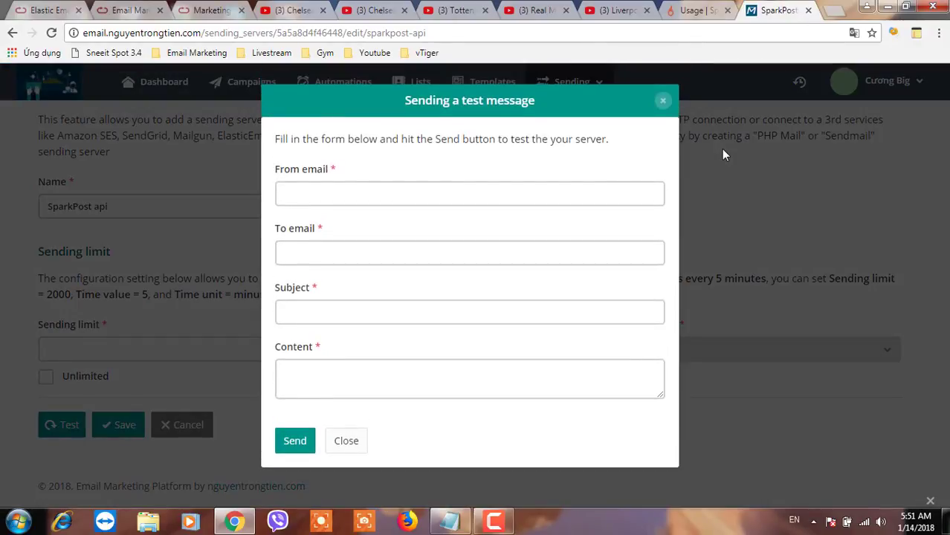
Enter the sender email address in the test form, then return to SparkPost's usage report
click(331, 195)
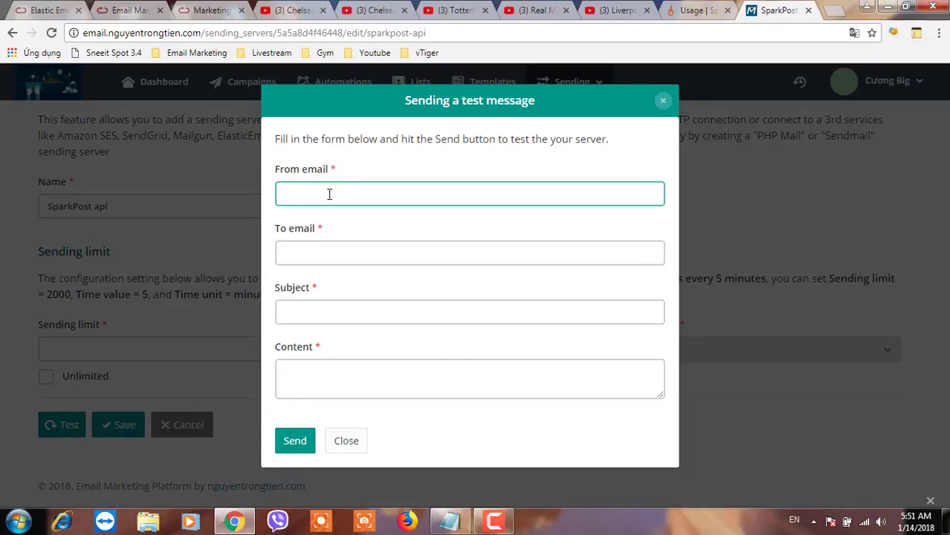
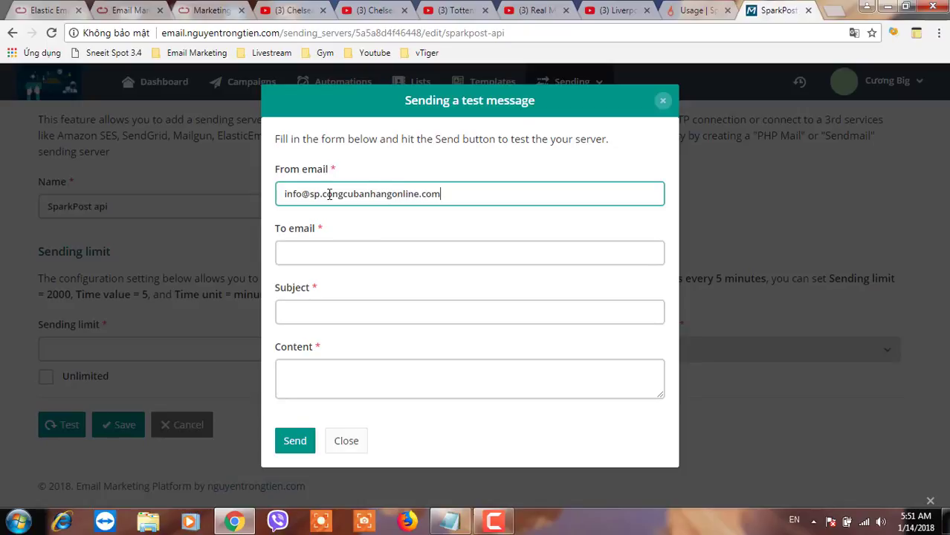
click(695, 11)
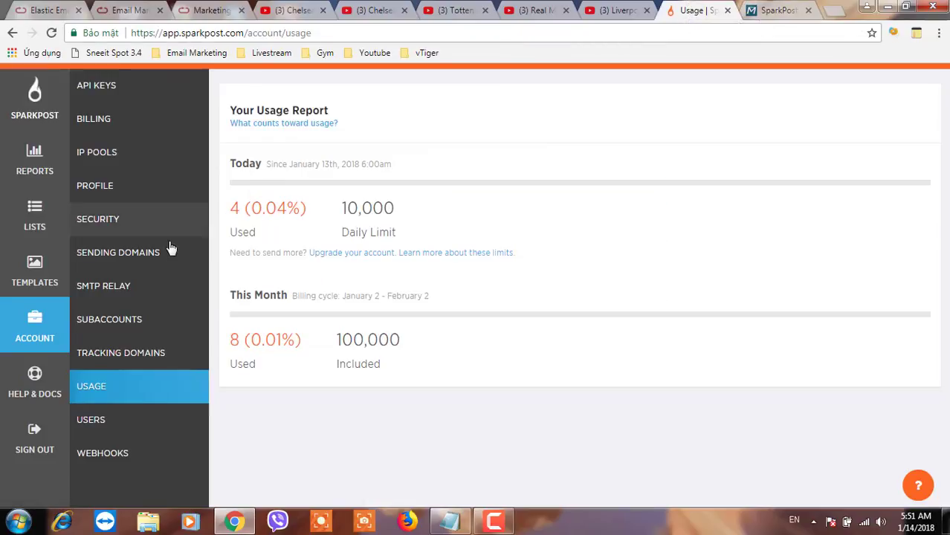
Check SparkPost's Tracking Domains and Sending Domains pages
click(101, 355)
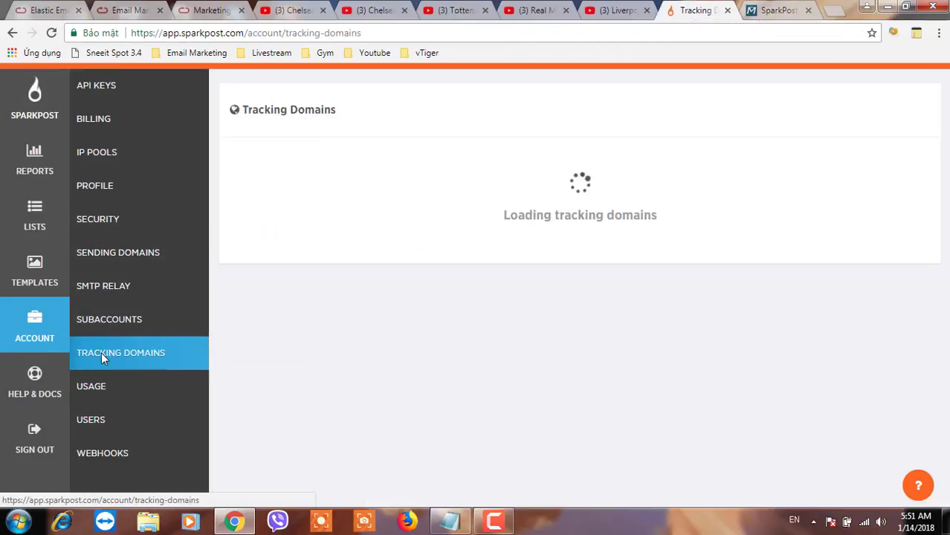
click(114, 253)
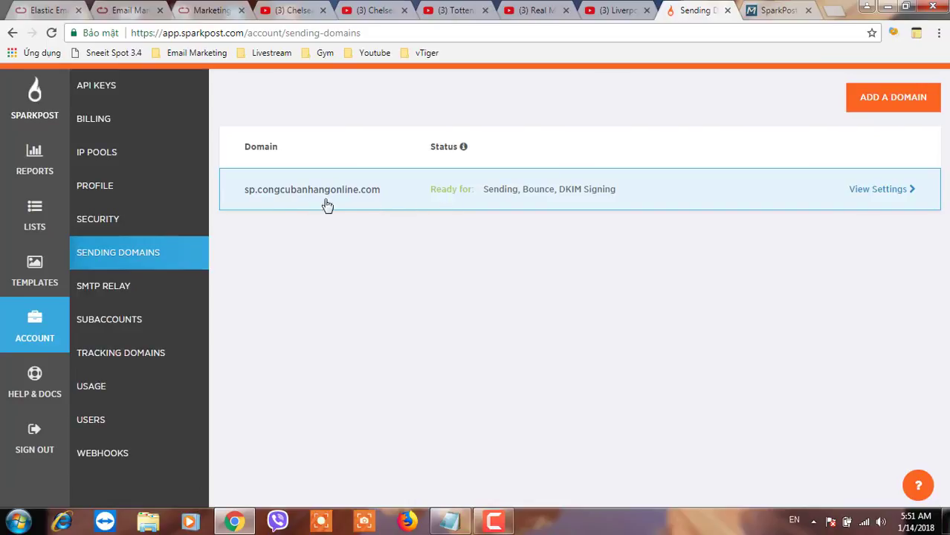
click(290, 204)
click(291, 204)
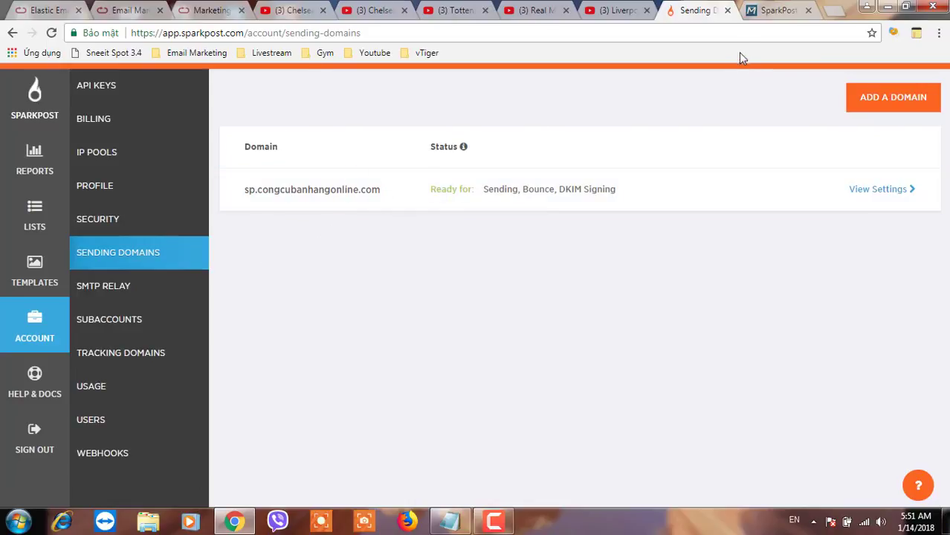
Copy a test address from mail-tester.com for the Acelle test message
click(833, 11)
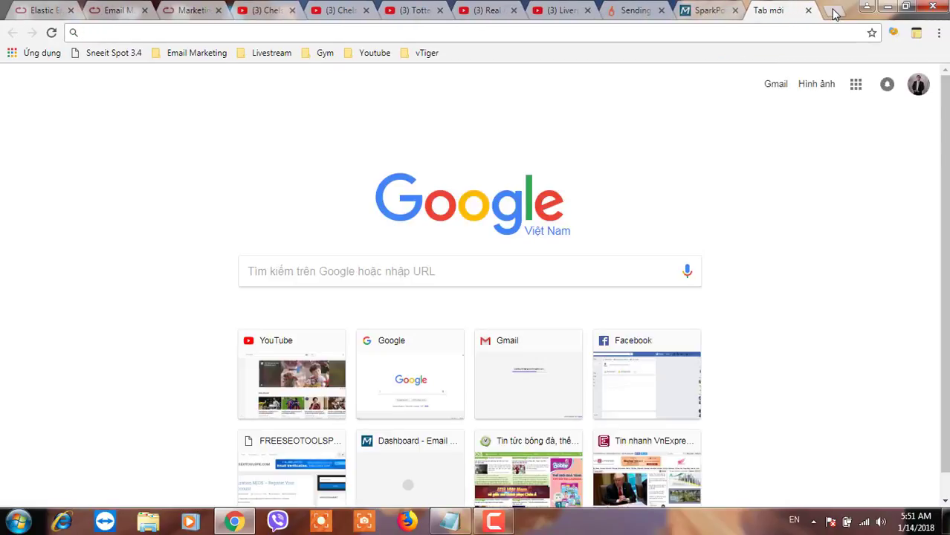
text(mail-tester.com)
key(Return)
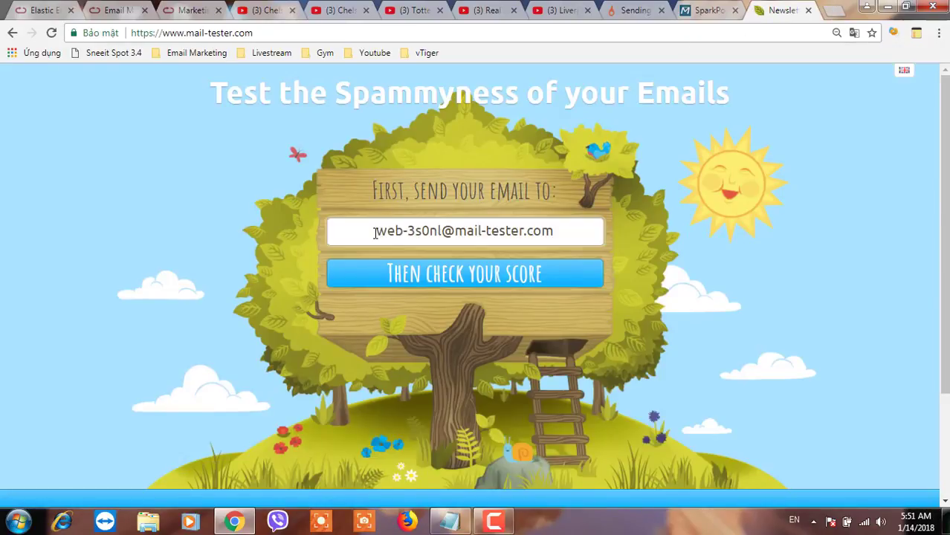
drag(358, 231, 560, 230)
key(ctrl+c)
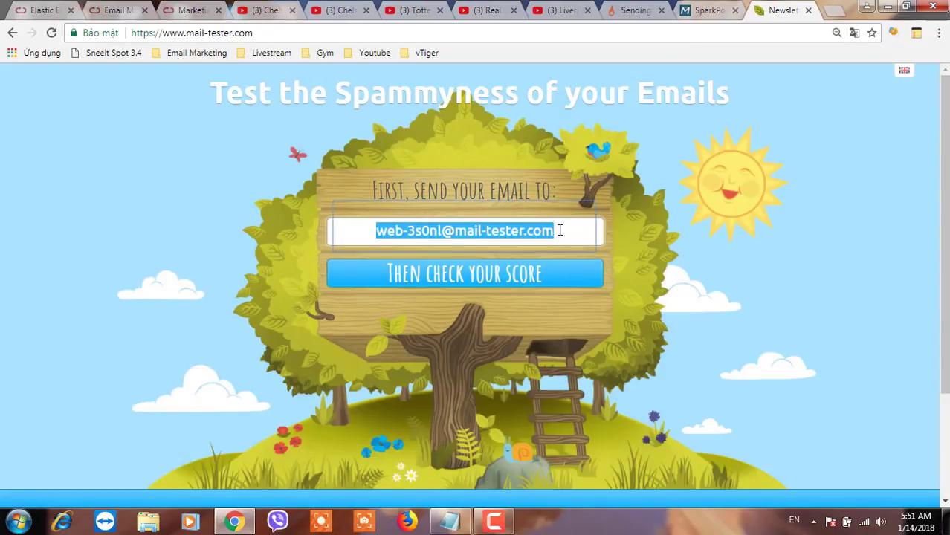
click(701, 13)
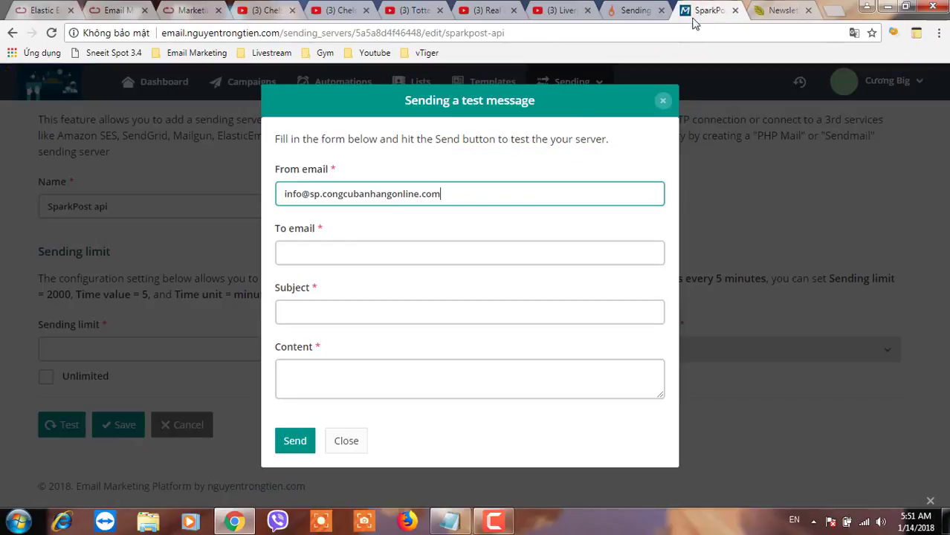
Paste the mail-tester address as recipient and enter the subject 'tesst mail'
click(315, 260)
key(ctrl+v)
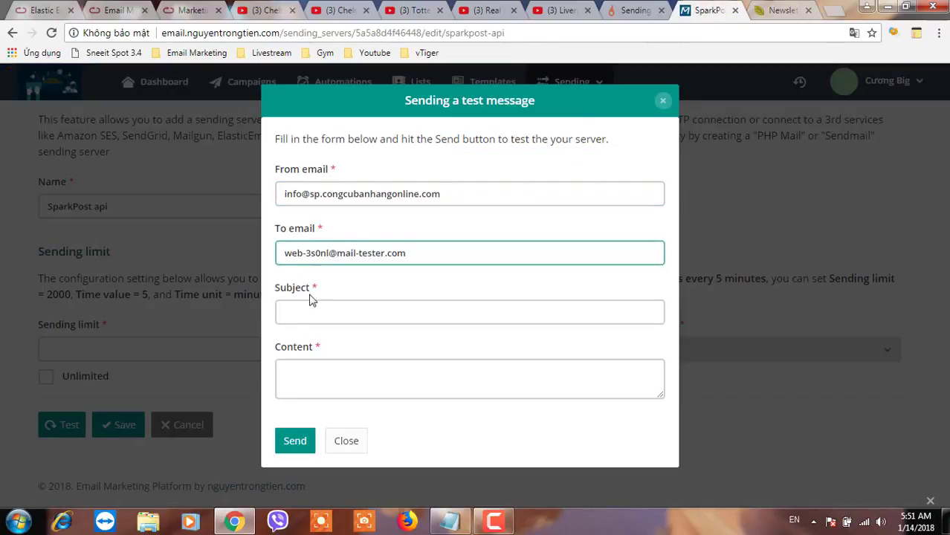
click(304, 311)
text(te)
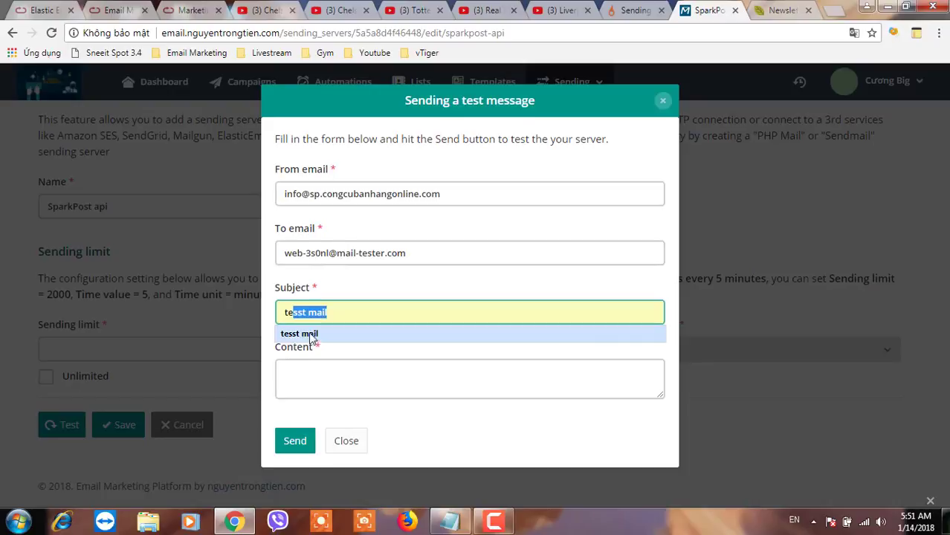
click(307, 334)
drag(332, 311, 273, 321)
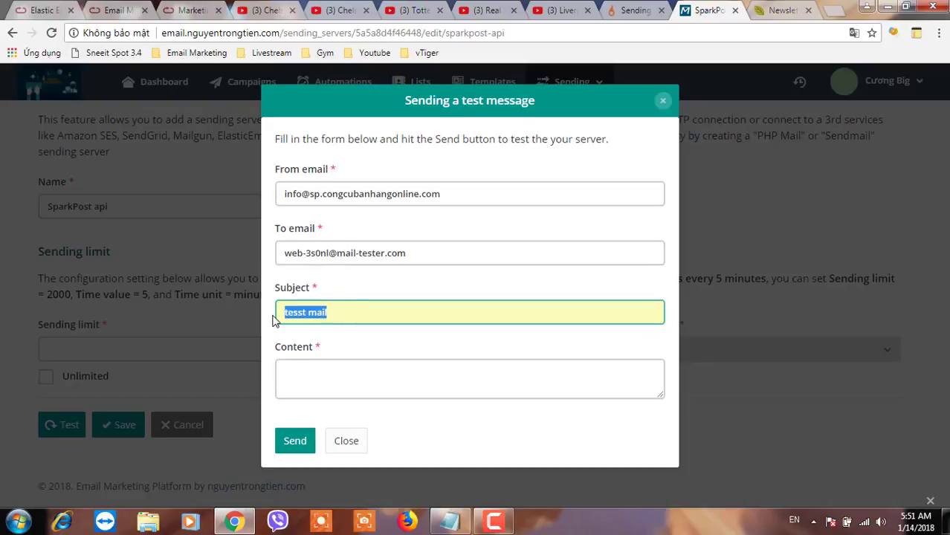
click(309, 317)
drag(344, 312, 276, 316)
key(ctrl+c)
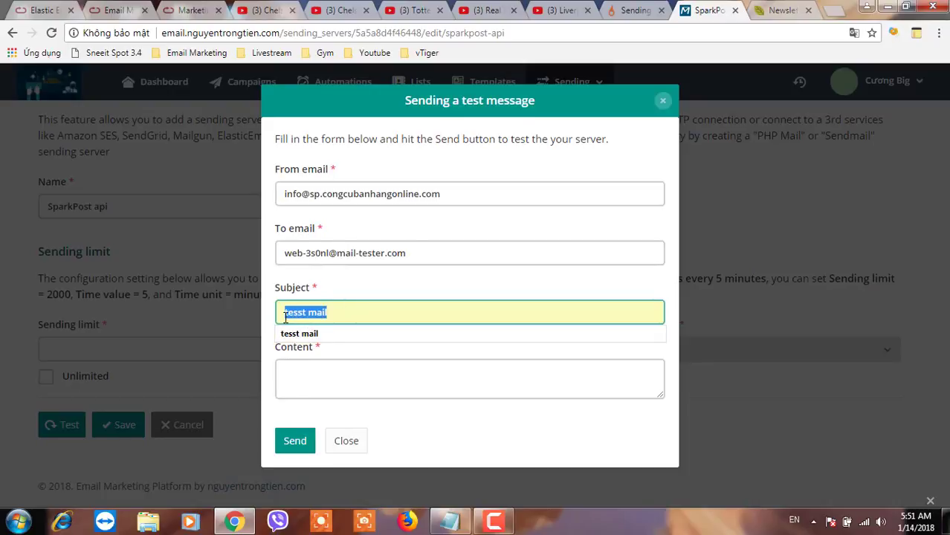
Paste the subject text as two lines of content and send the test message
click(295, 369)
key(ctrl+v)
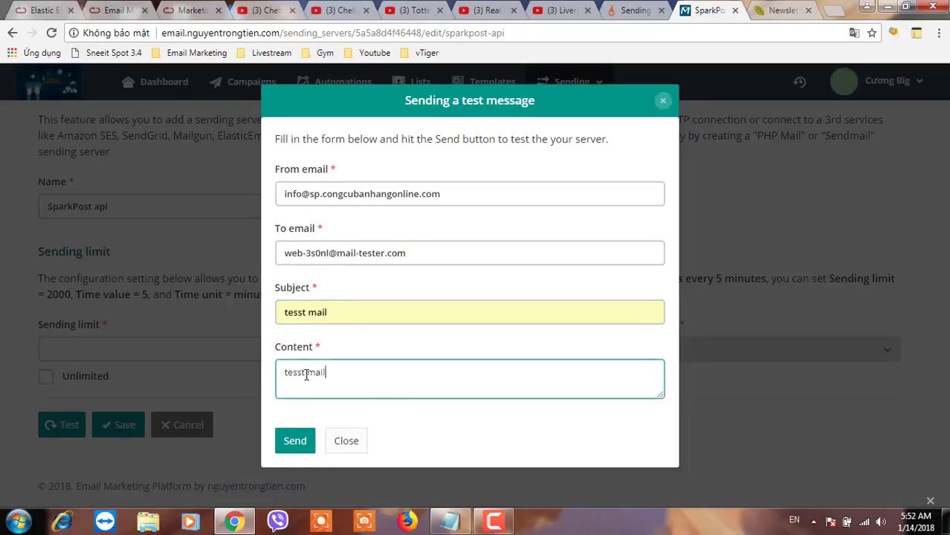
click(307, 376)
key(ctrl+v)
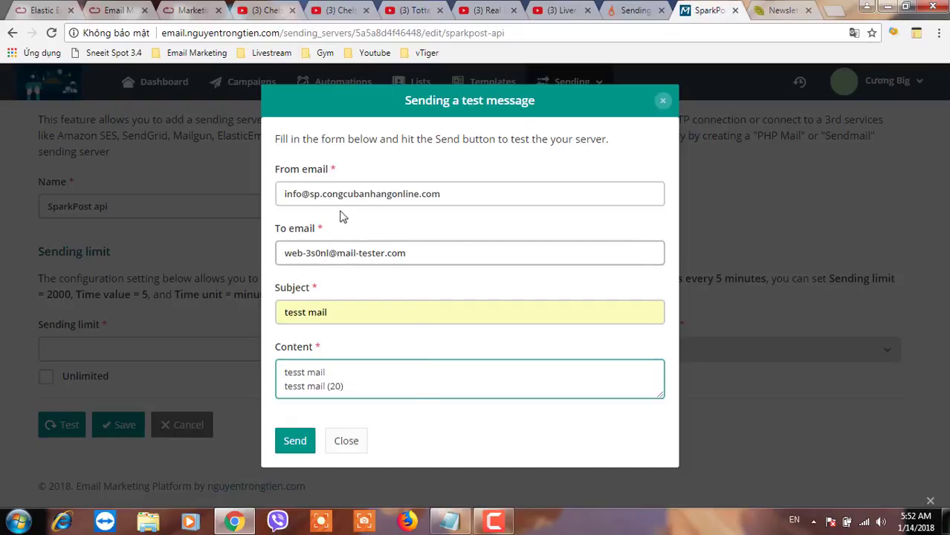
click(299, 443)
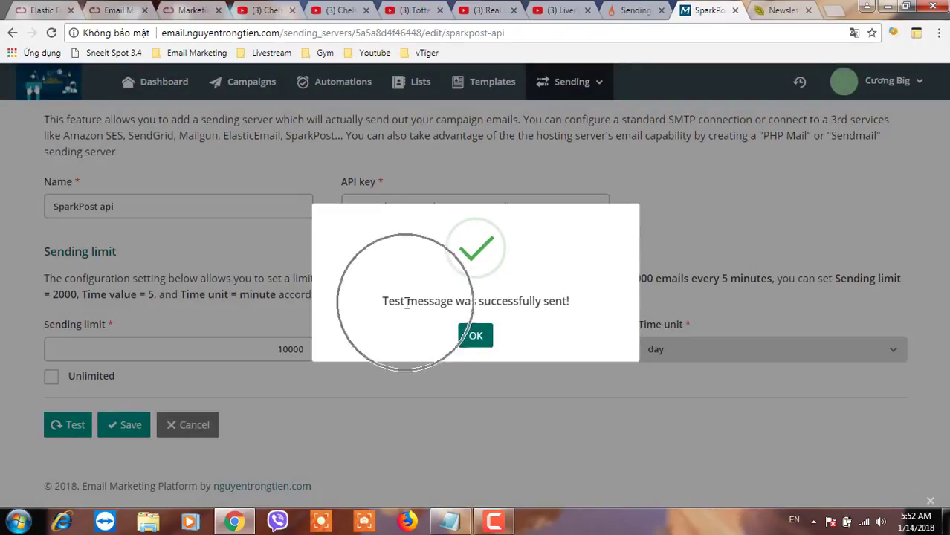
click(476, 334)
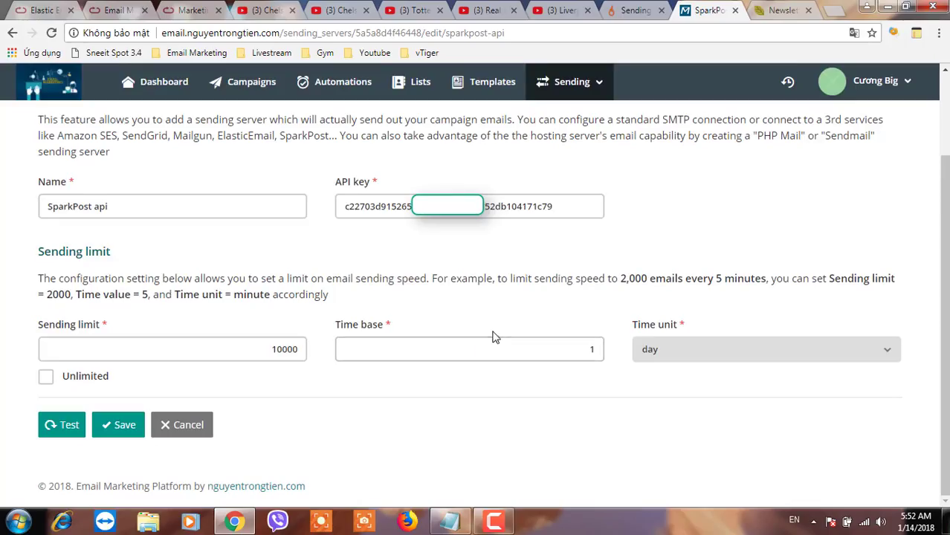
Save the SparkPost api server settings and review the Sending servers list
click(120, 428)
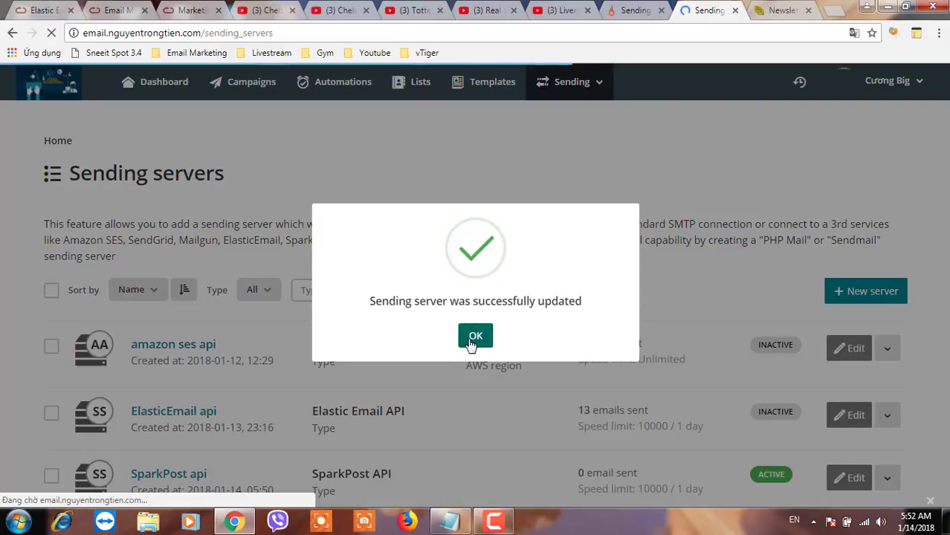
click(475, 336)
scroll(420, 369, down, 2)
click(344, 378)
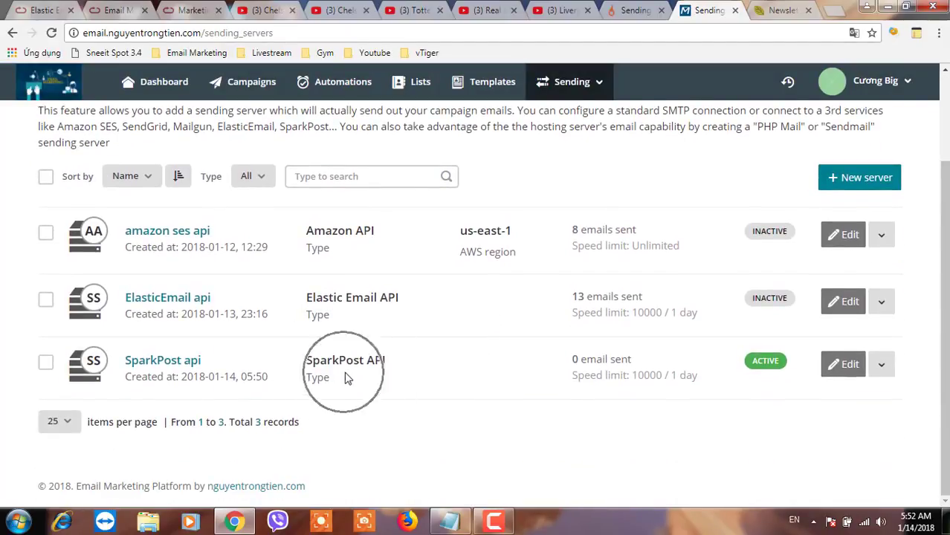
Open the mail-tester.com results showing a 10/10 score and the sender details
click(766, 15)
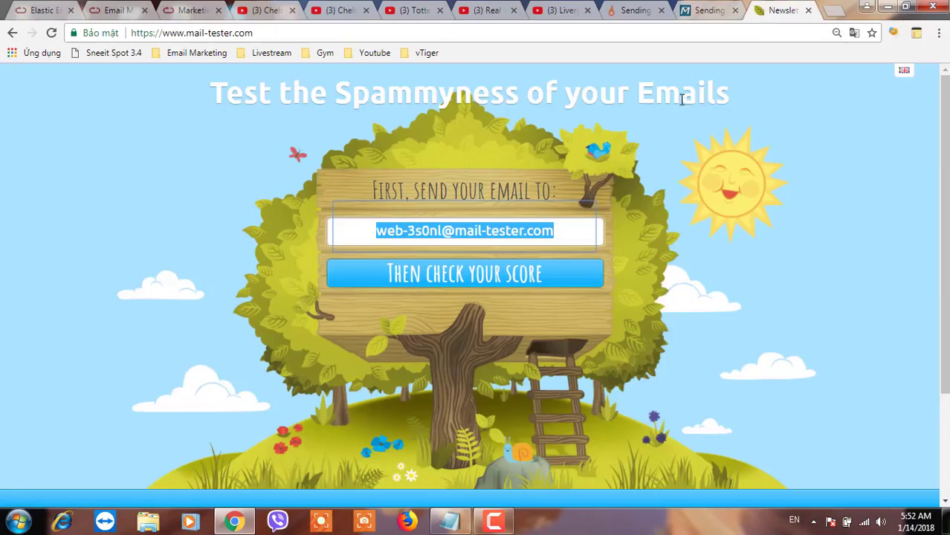
click(491, 273)
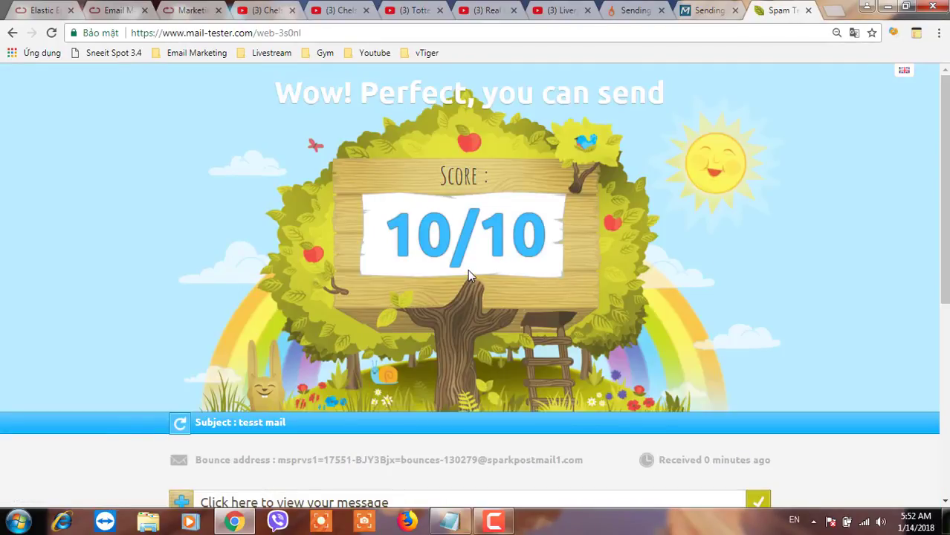
scroll(468, 275, down, 2)
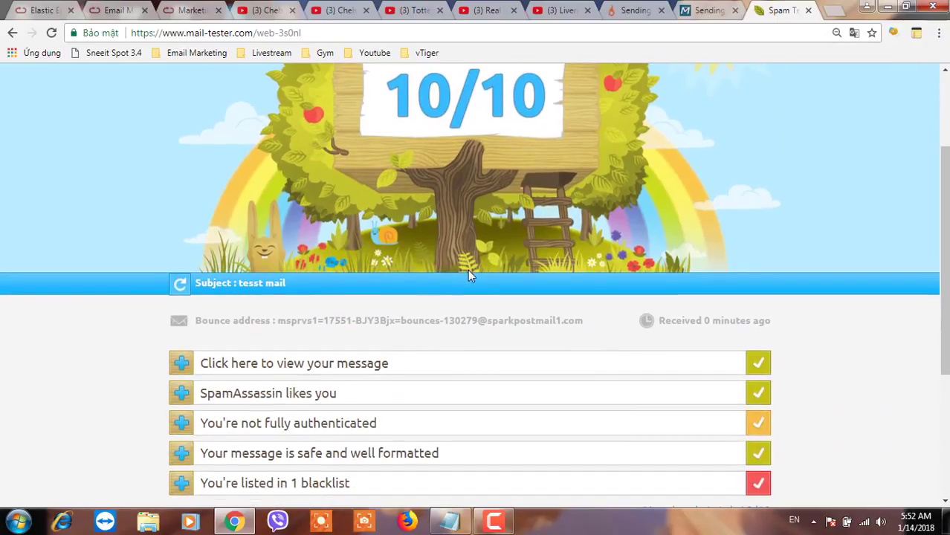
click(213, 363)
Review the text version and blacklist results, then return to Acelle Mail
scroll(223, 365, down, 2)
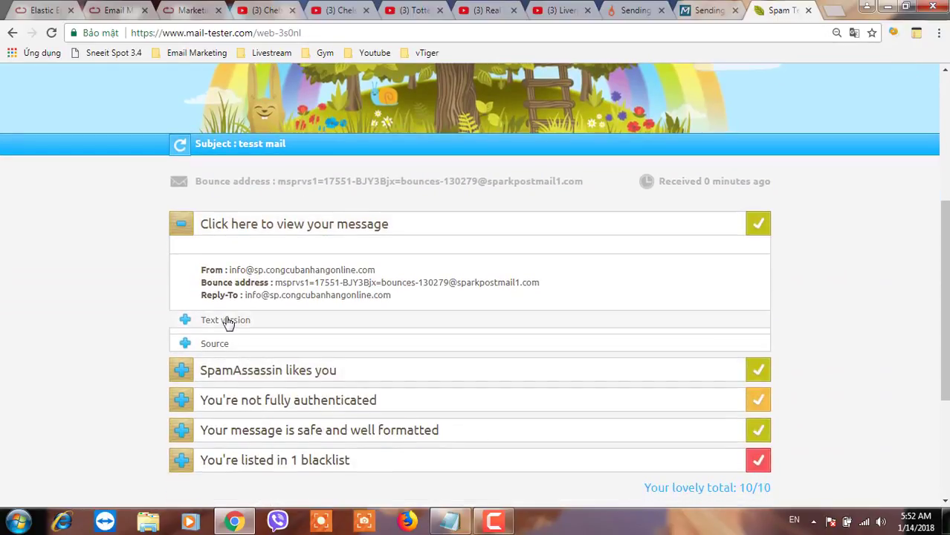
click(227, 321)
drag(272, 355, 199, 346)
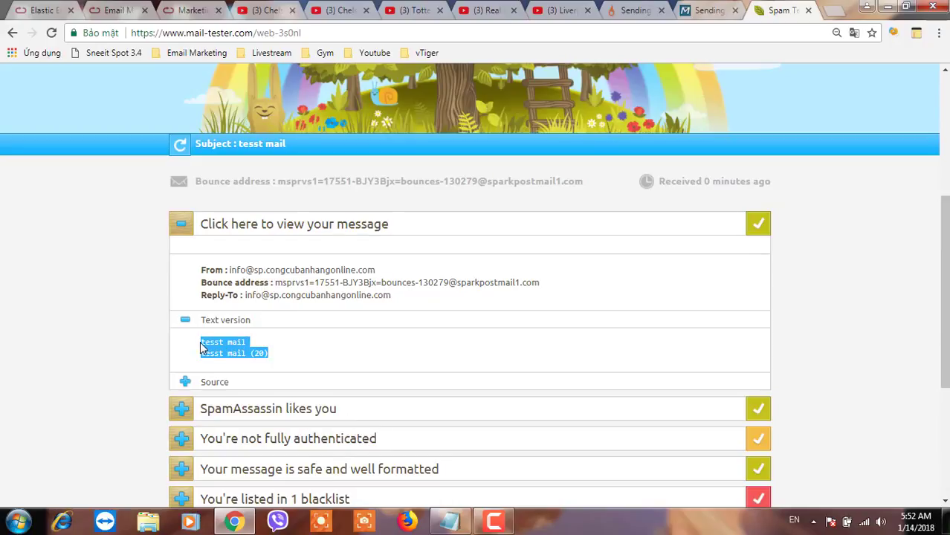
scroll(320, 356, down, 4)
click(279, 256)
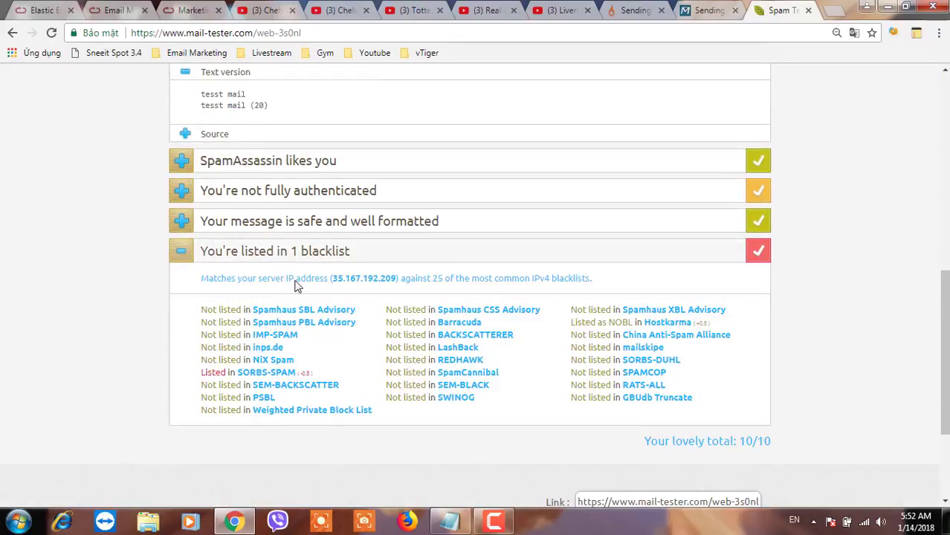
scroll(682, 312, up, 4)
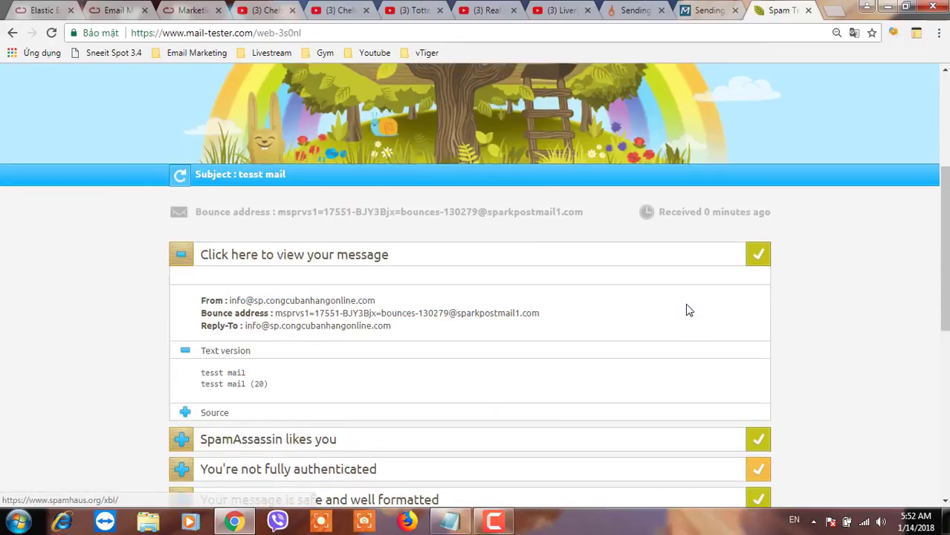
scroll(689, 310, up, 2)
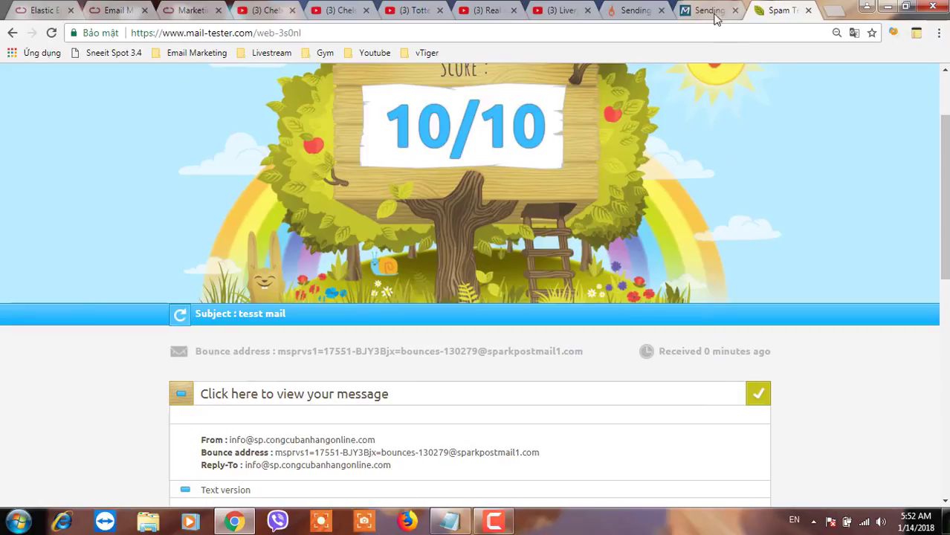
click(715, 17)
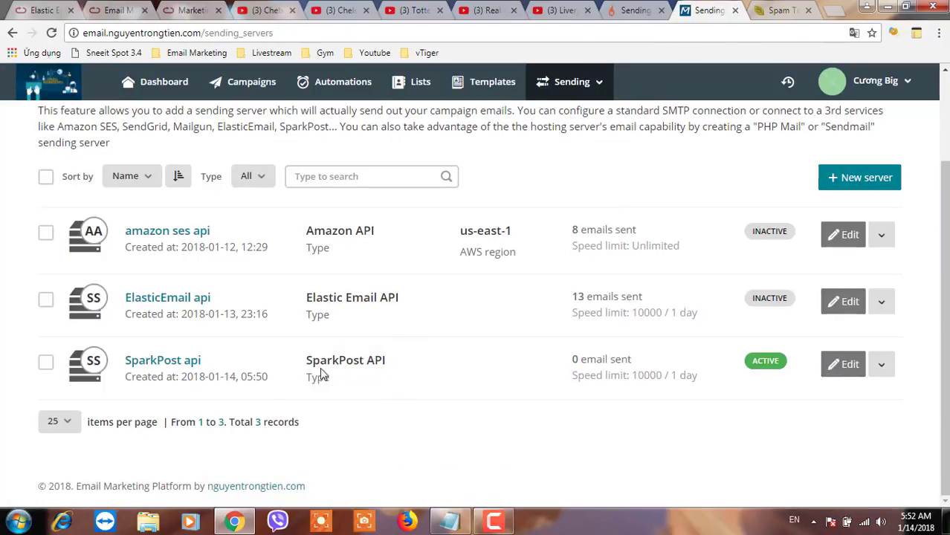
Check SparkPost's usage report (5 emails today of the 10,000 daily limit), then return to Acelle's sending servers
click(631, 10)
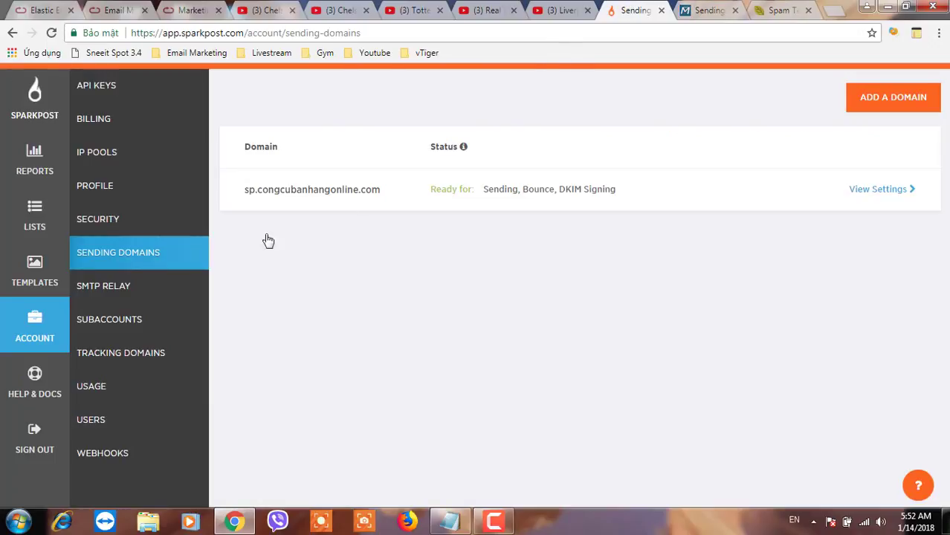
click(96, 402)
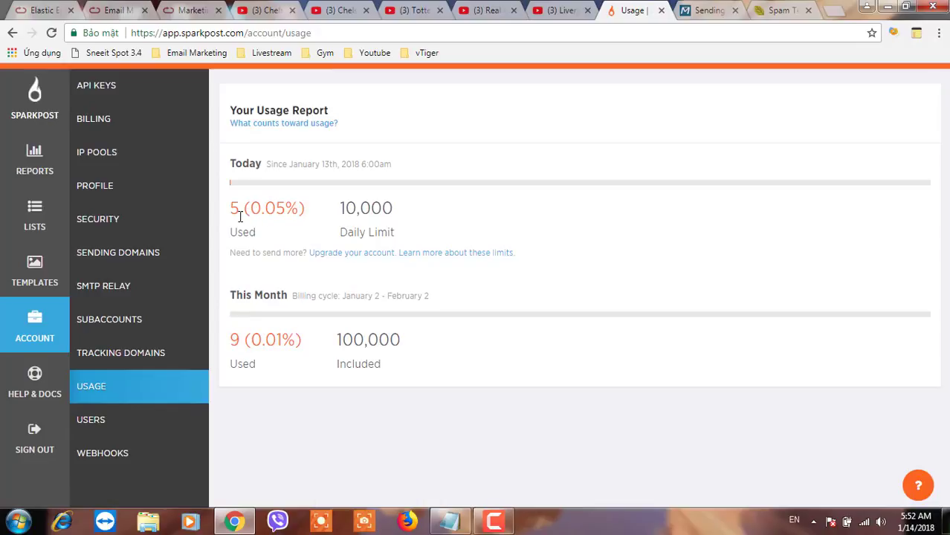
click(702, 10)
scroll(478, 223, up, 2)
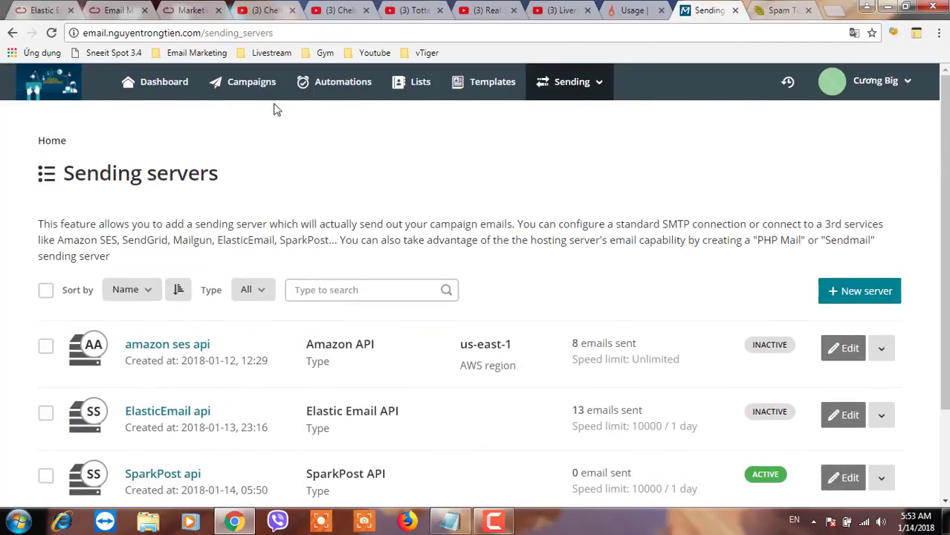
Create a new plain-text campaign addressed to the demo 1 list of 5 subscribers
click(242, 87)
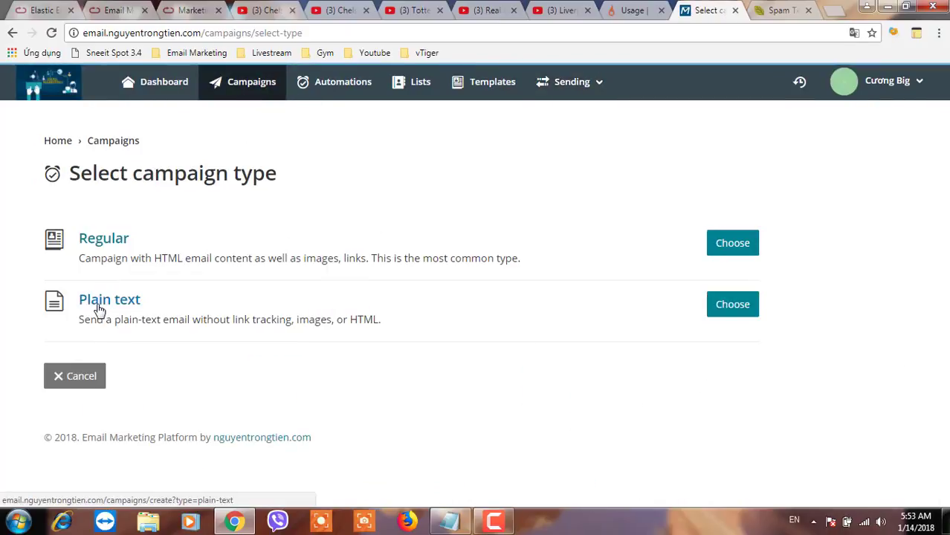
click(98, 308)
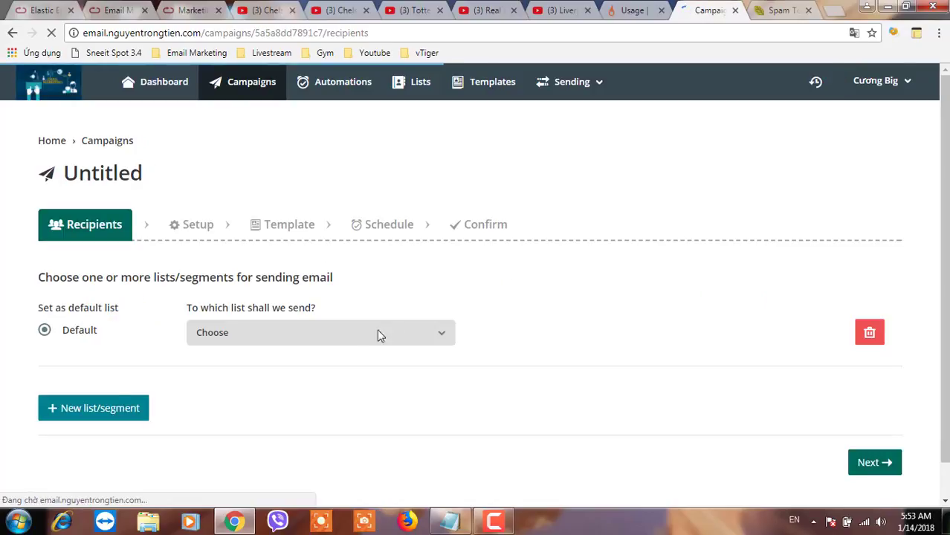
click(378, 334)
click(254, 386)
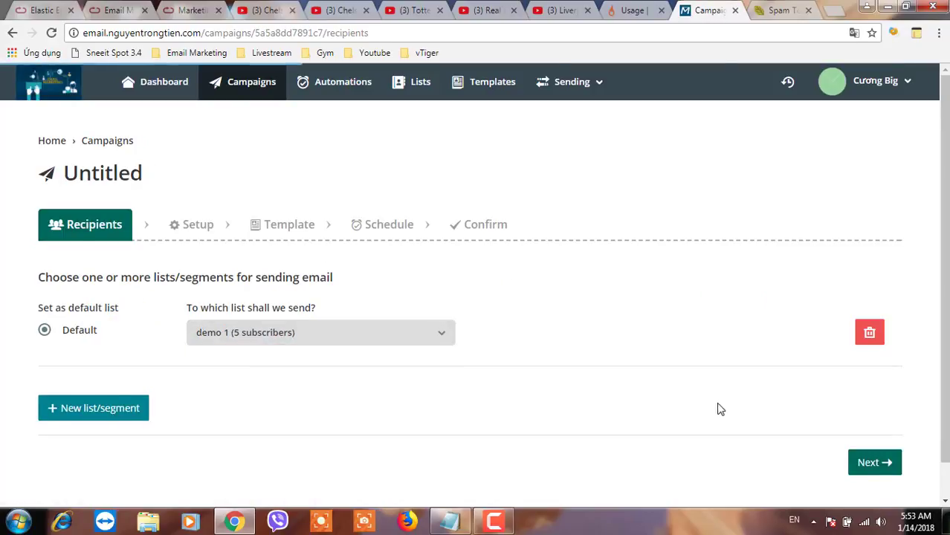
scroll(720, 409, down, 1)
Name the campaign 'campaign test sparkpost' and reuse that name in the email subject
click(868, 425)
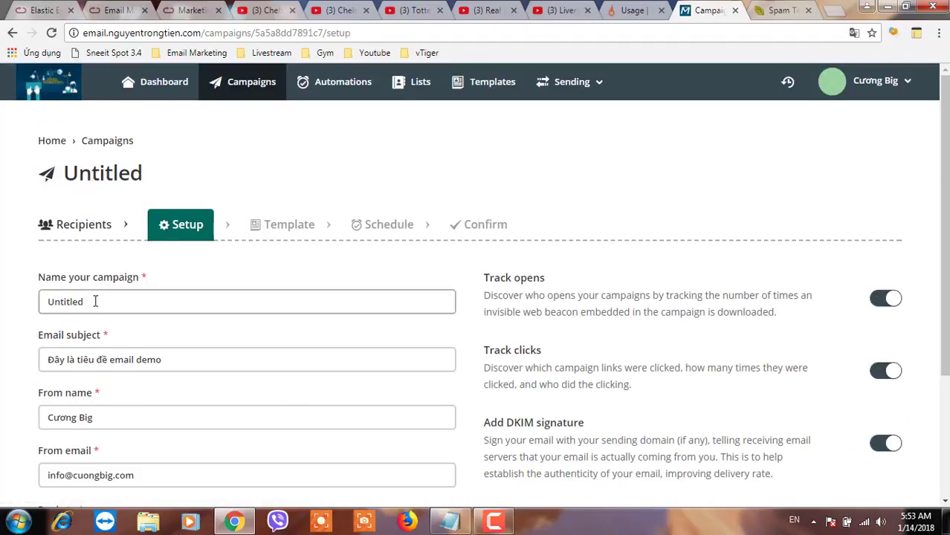
drag(95, 301, 39, 301)
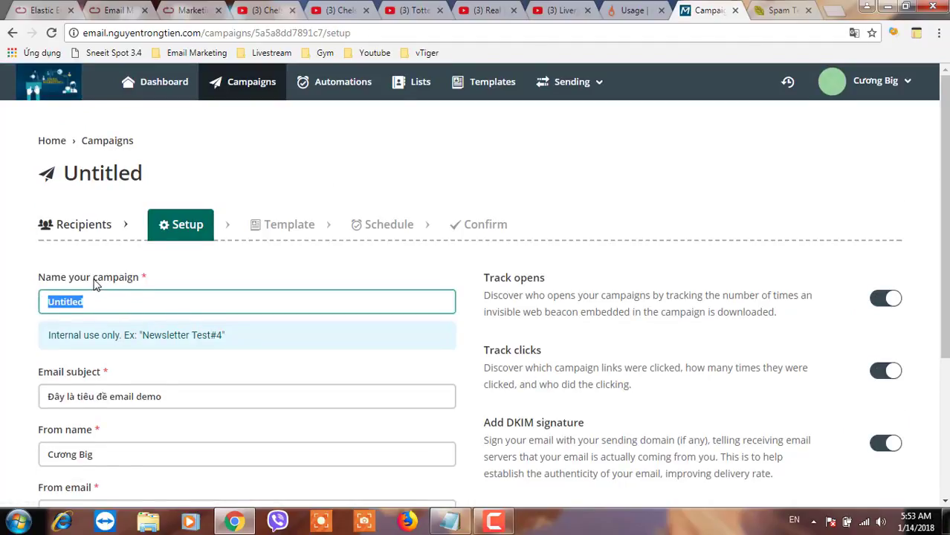
drag(93, 279, 32, 307)
text(campaign)
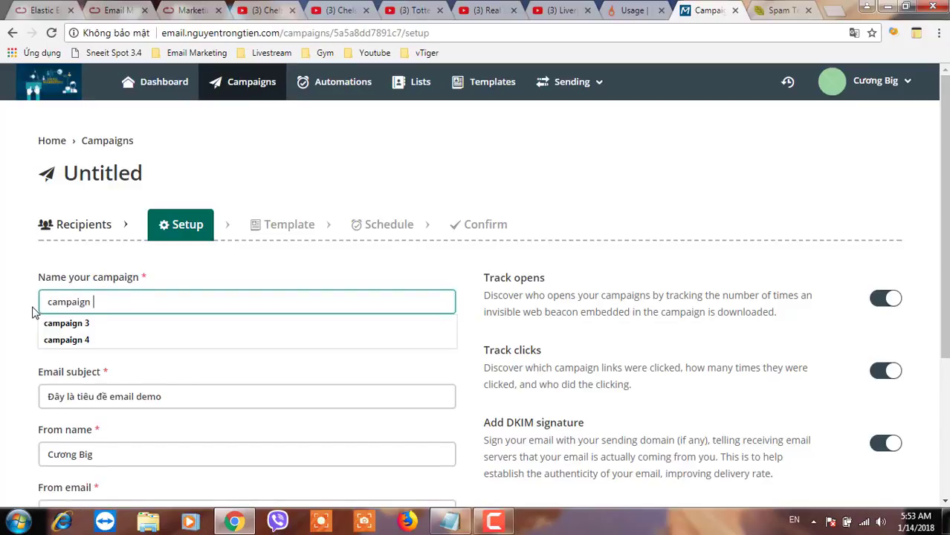
text(t)
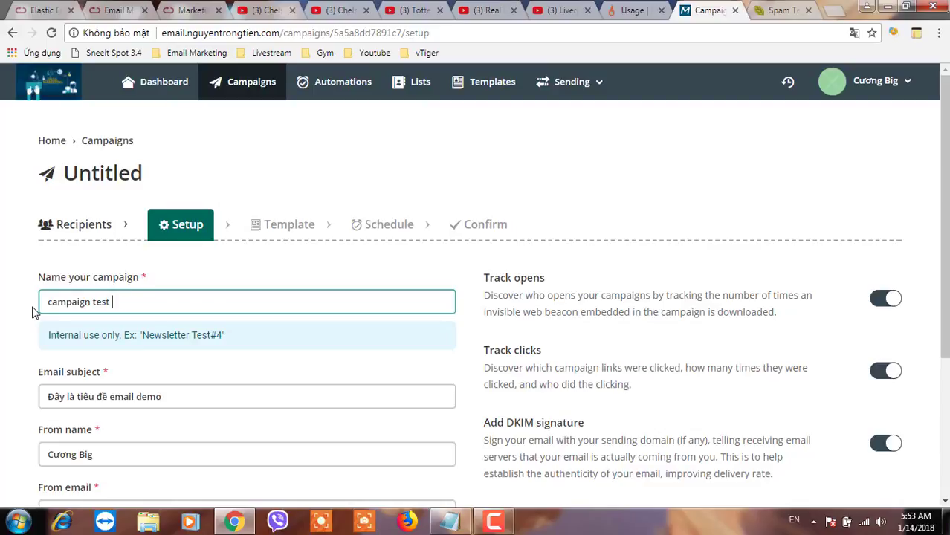
text(êst sparkpost)
key(ctrl+a)
key(ctrl+c)
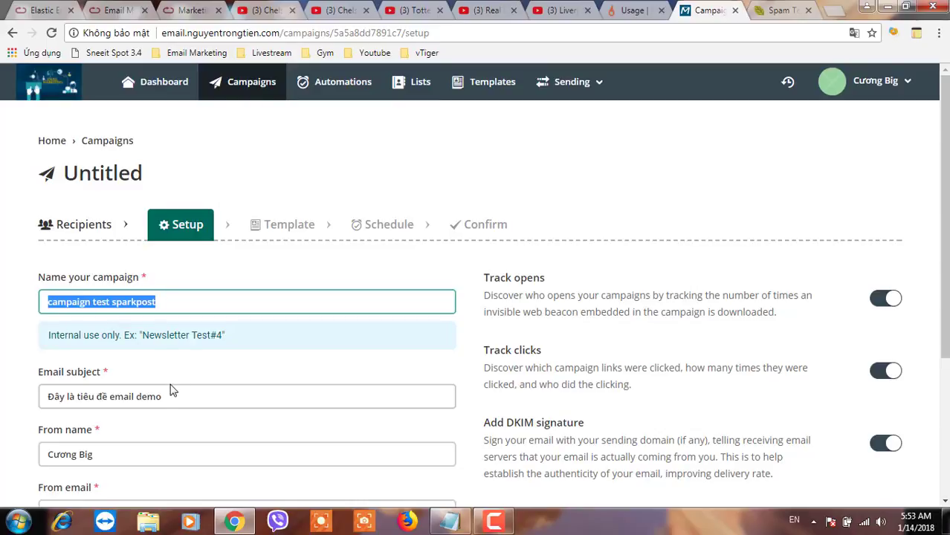
click(111, 398)
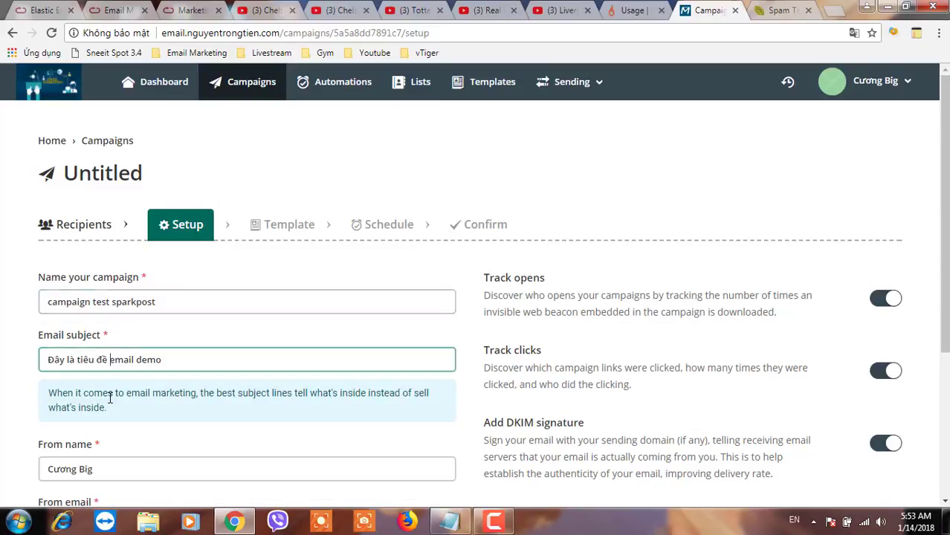
double_click(145, 359)
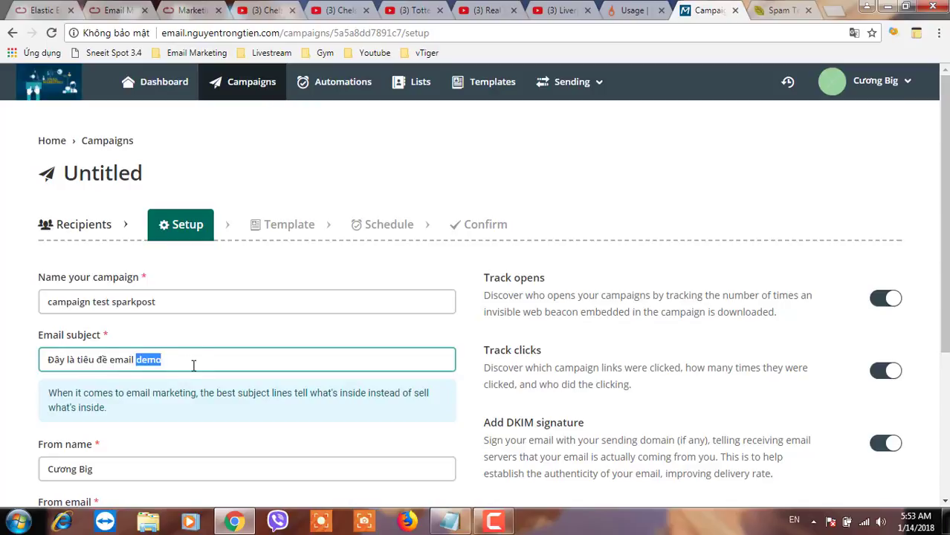
key(ctrl+v)
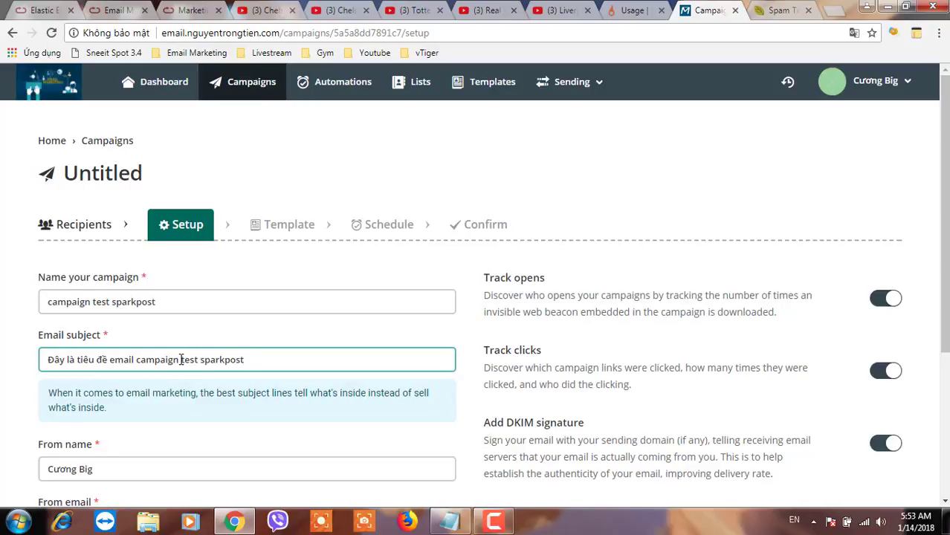
drag(180, 360, 141, 361)
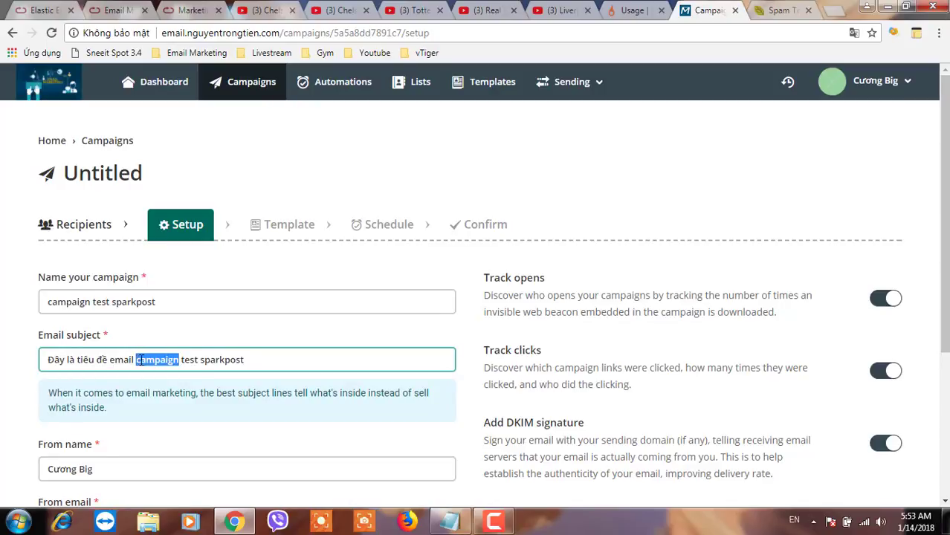
key(BackSpace)
scroll(137, 367, down, 2)
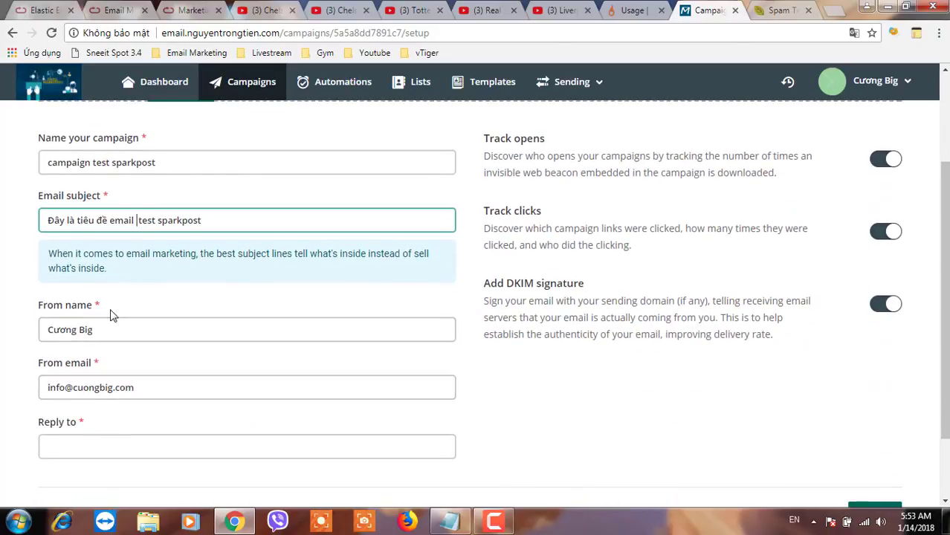
key(BackSpace)
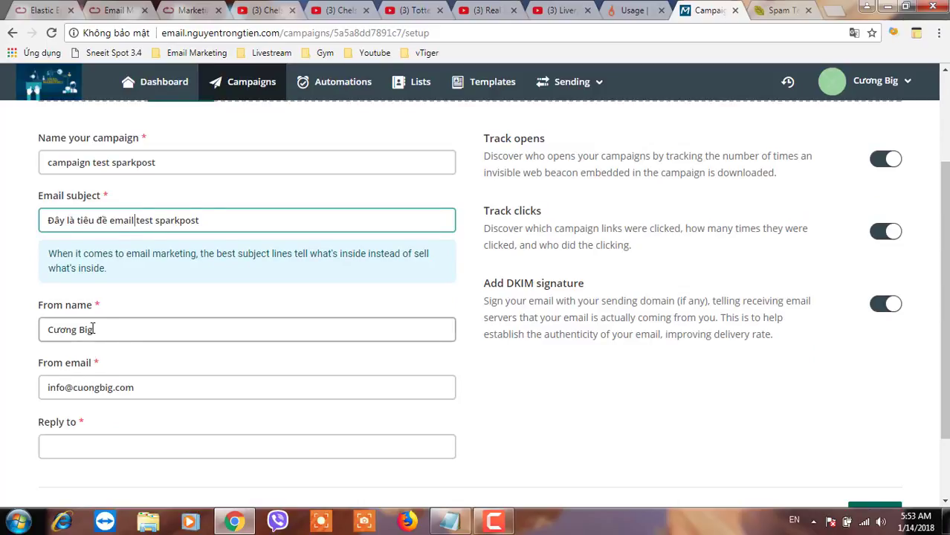
Enter the sender's name and change the From e-mail domain to sp.congcuhobanhangonline.com
triple_click(93, 334)
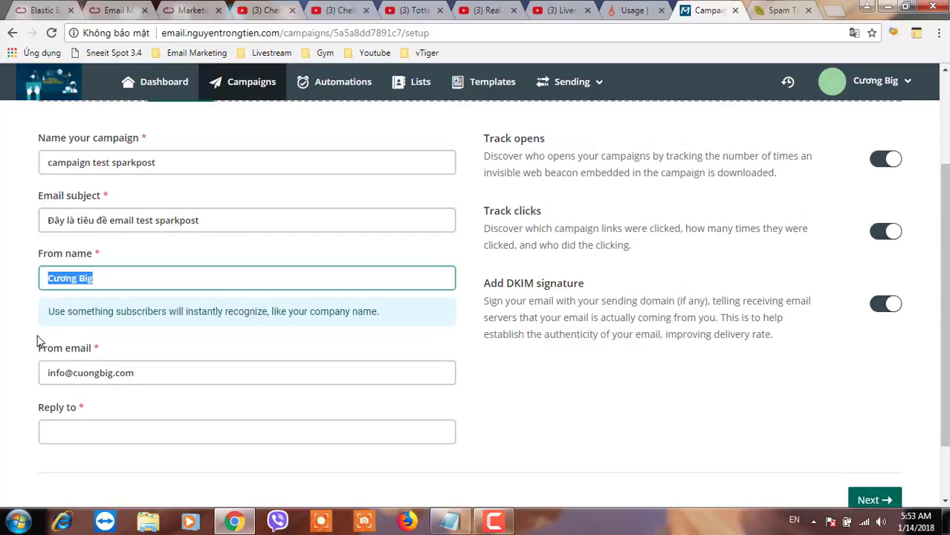
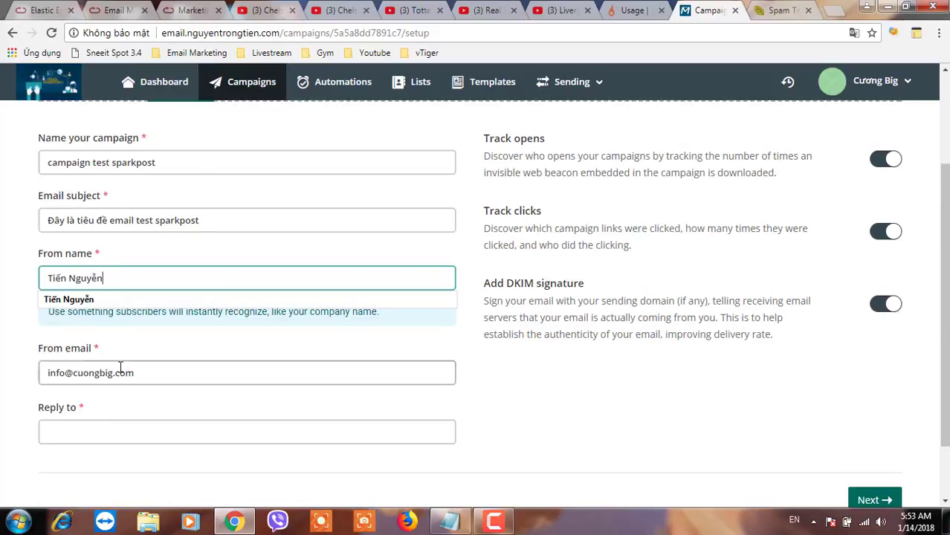
drag(152, 381, 78, 372)
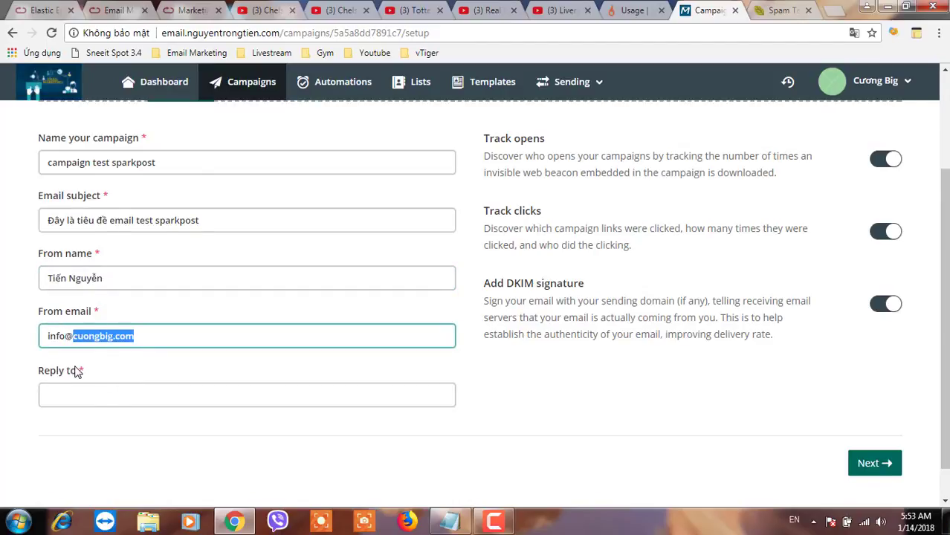
text(sp)
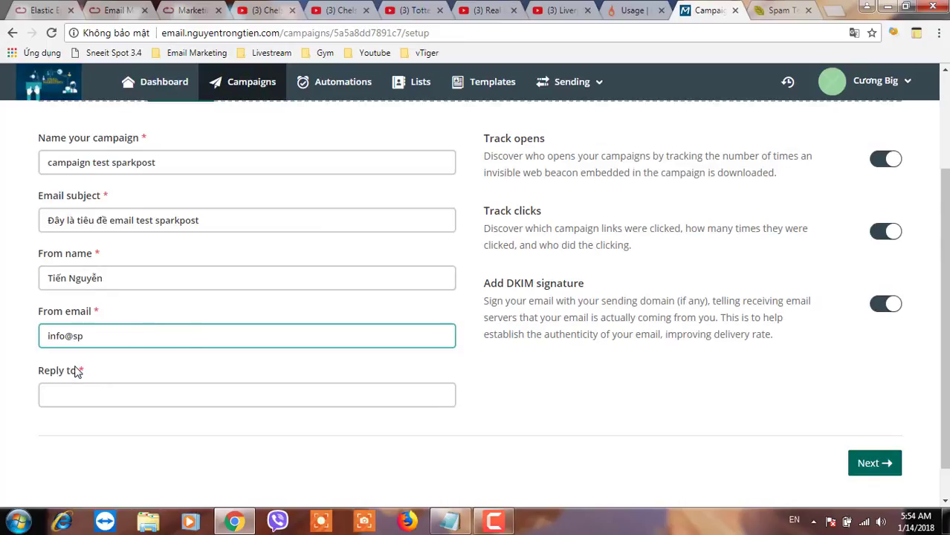
text(.congcu)
text(ho)
text(banhangonline)
text(.)
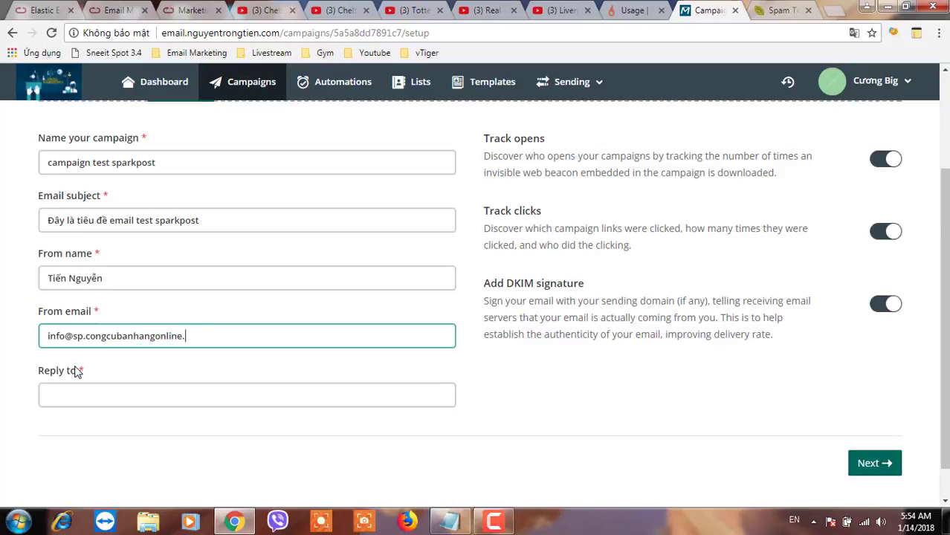
text(com)
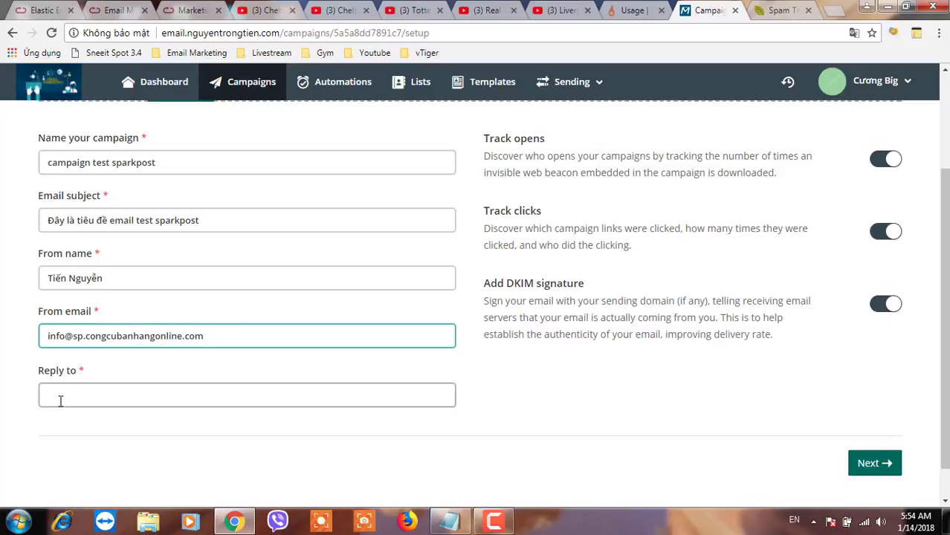
Pick the suggested reply-to address, turn off the DKIM signature, and save the setup
click(60, 400)
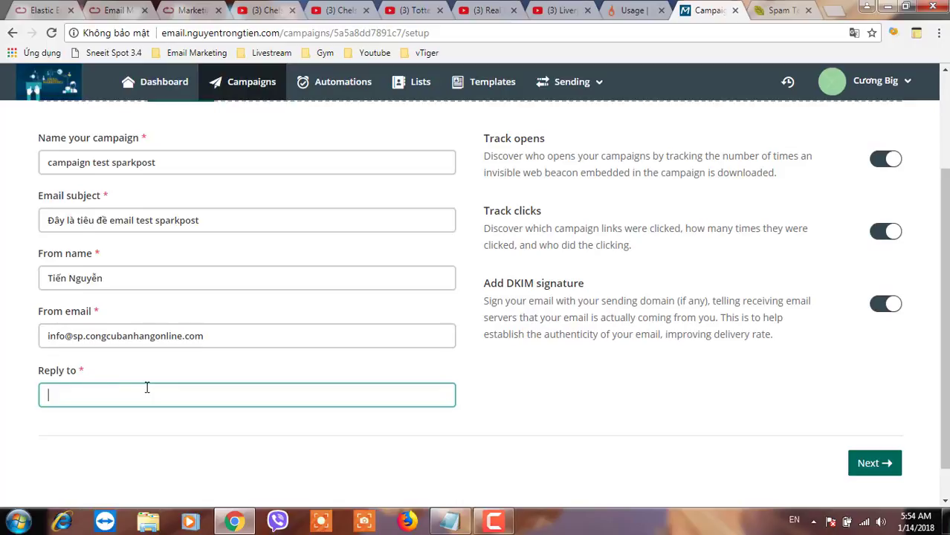
text(lien)
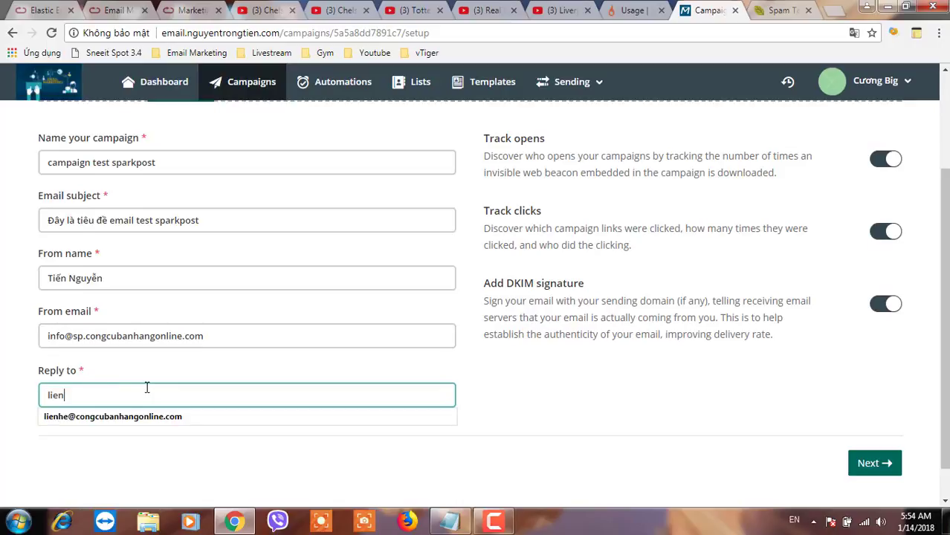
click(123, 418)
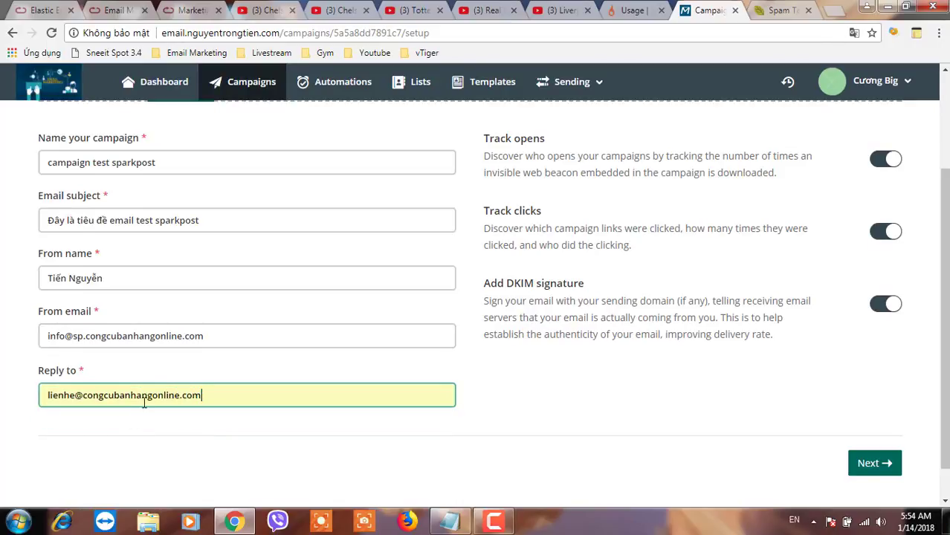
click(148, 397)
click(883, 305)
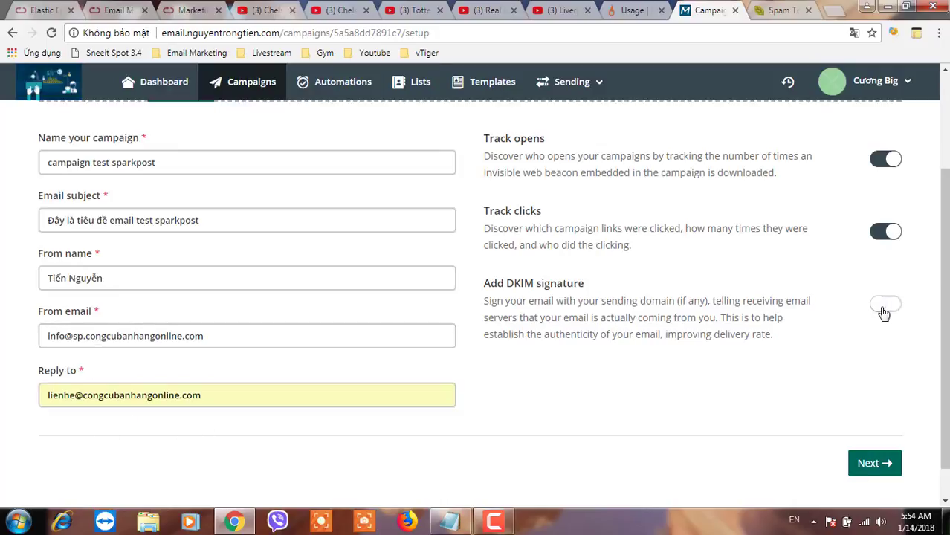
scroll(789, 368, up, 1)
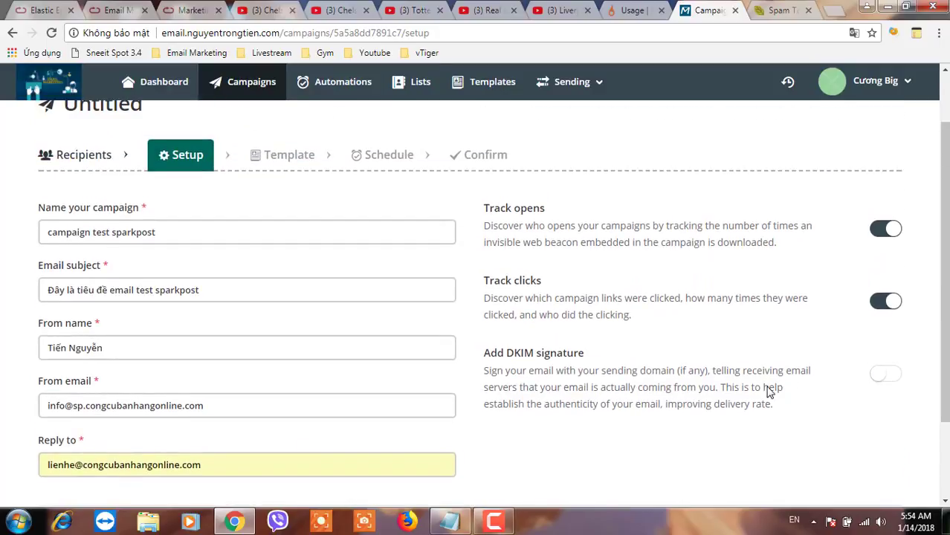
scroll(771, 446, down, 2)
click(869, 435)
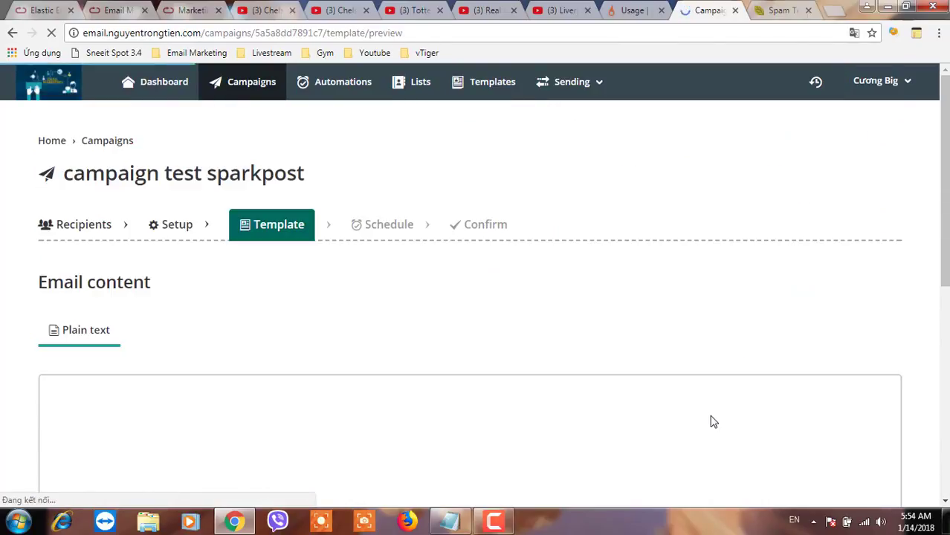
Start the plain-text body with 'Chào bạn' followed by the {SUBSCRIBER_FIRST_NAME} tag
scroll(712, 422, down, 1)
scroll(562, 375, down, 3)
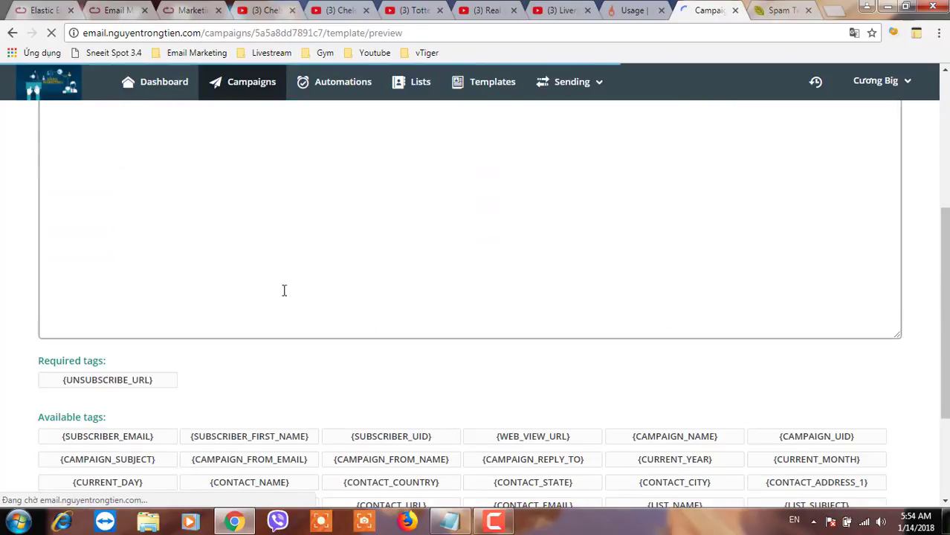
scroll(221, 269, up, 2)
click(186, 283)
text(C)
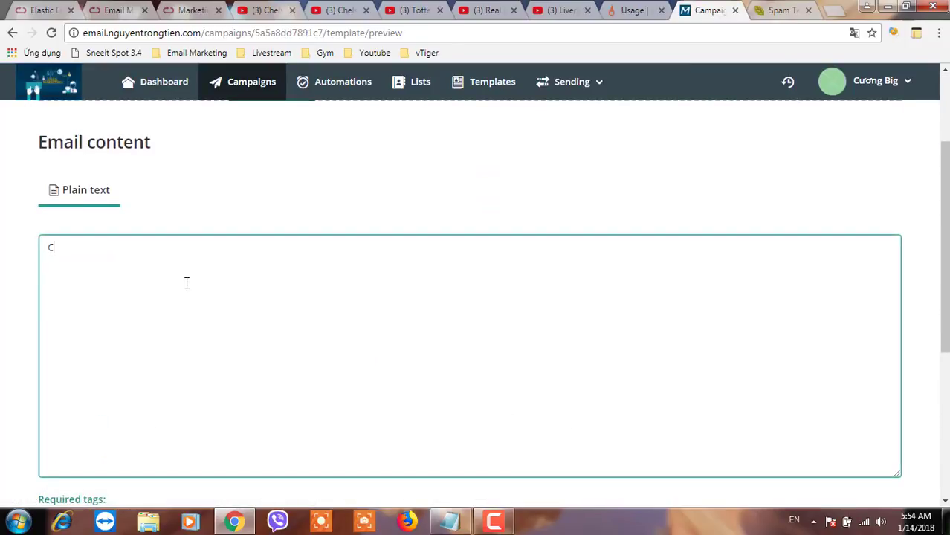
text(hào bạn)
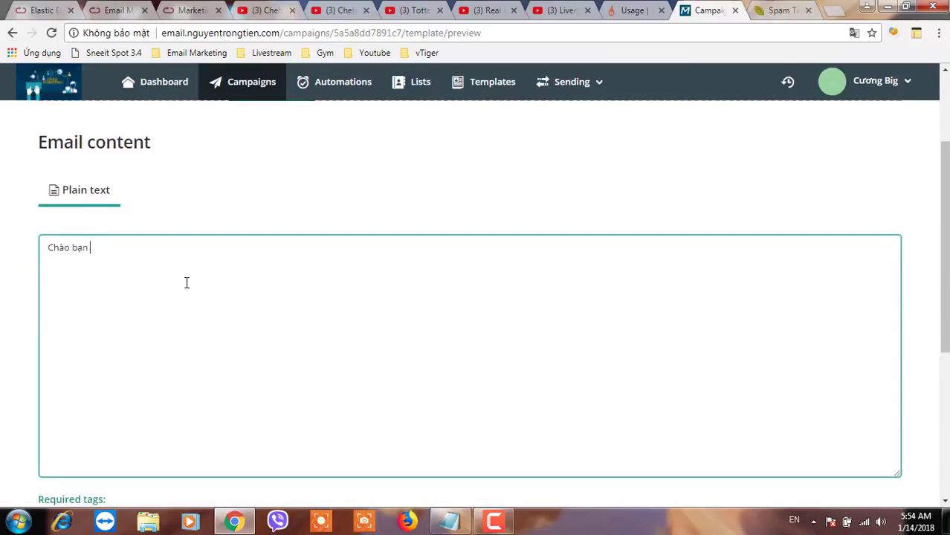
scroll(187, 282, down, 4)
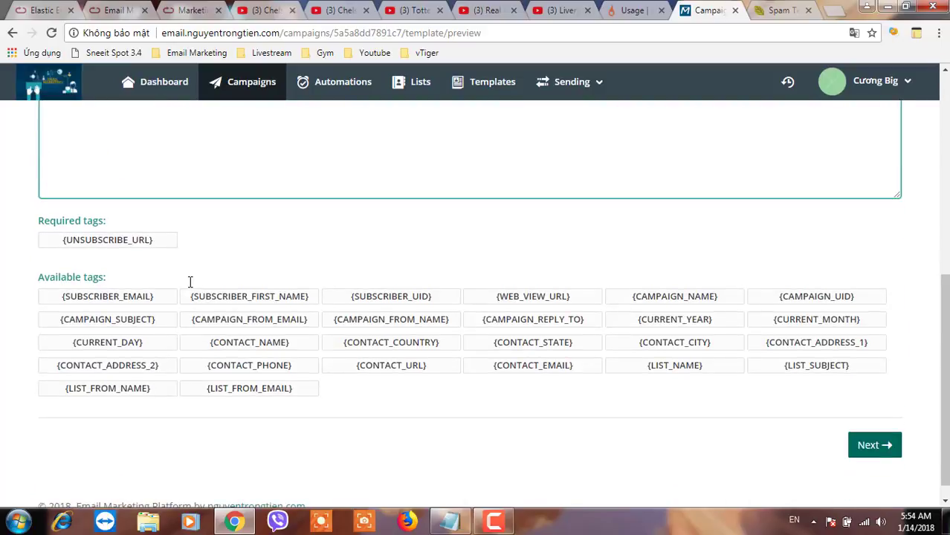
click(241, 297)
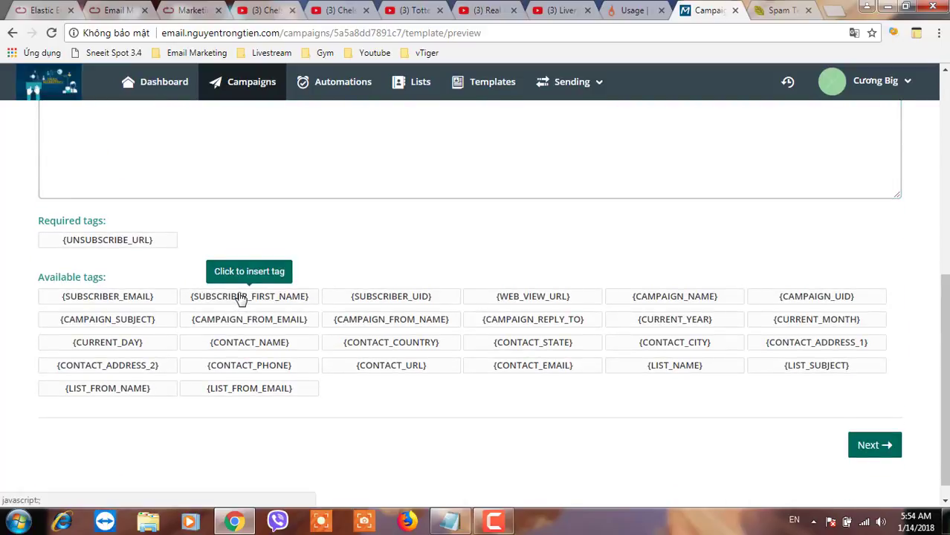
scroll(235, 289, up, 3)
text({SUBSCRIBER_FIRST_NAME})
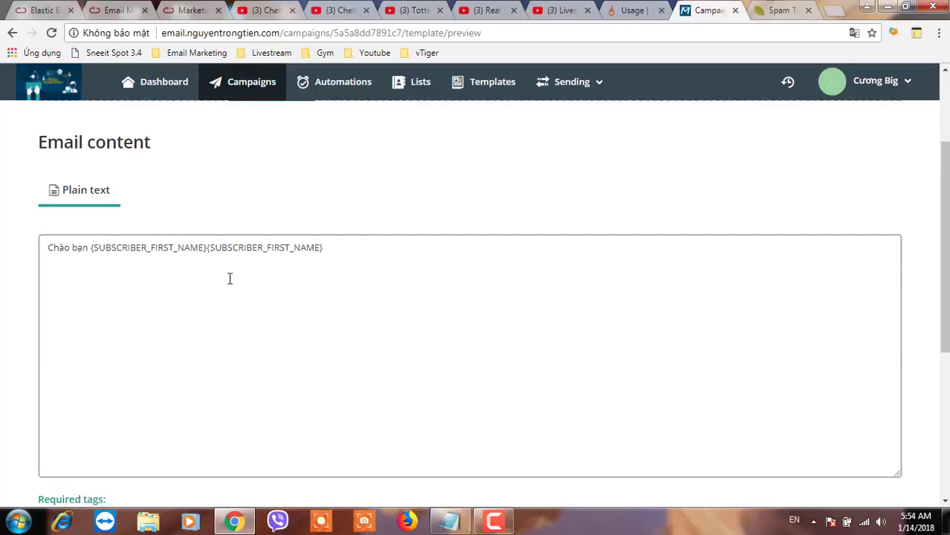
drag(333, 254, 209, 251)
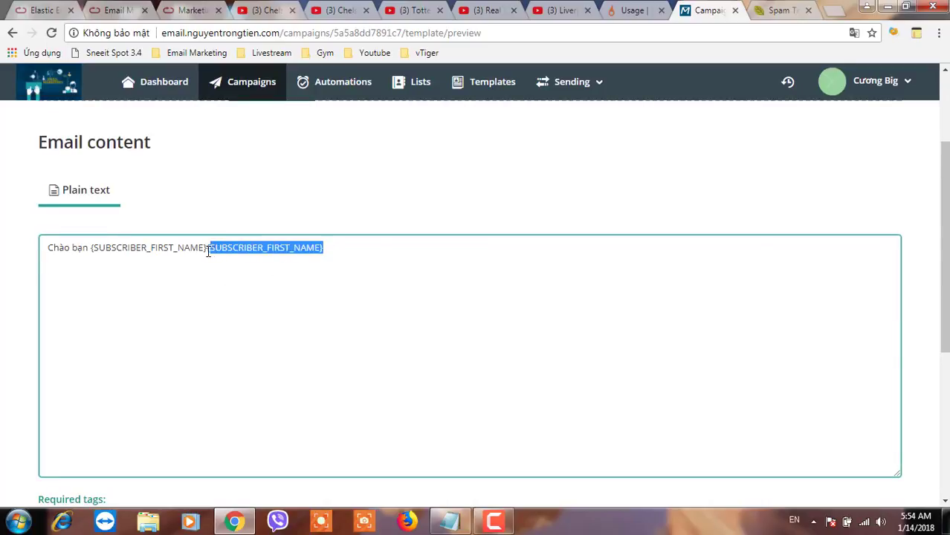
key(BackSpace)
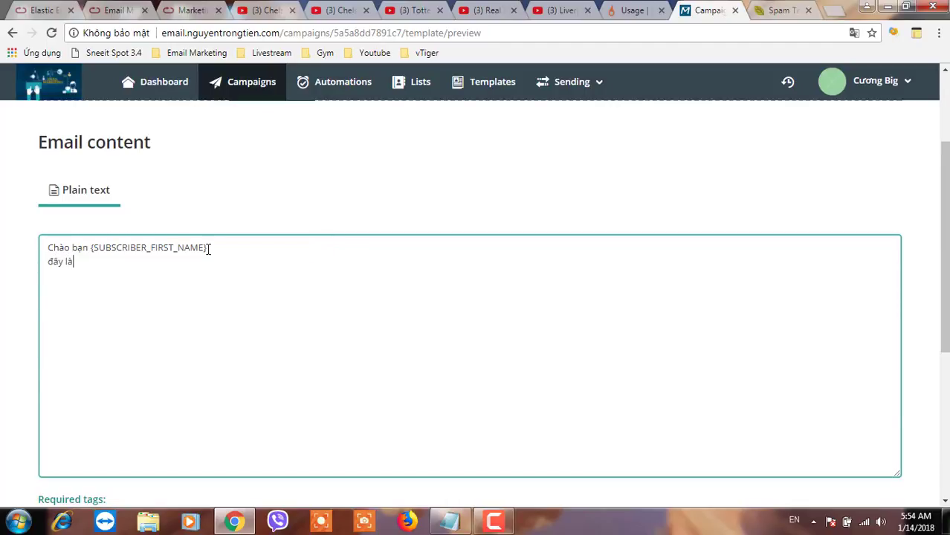
Add the SparkPost test message and the {UNSUBSCRIBE_URL} link, then save the content
text(email test sự hoạt d)
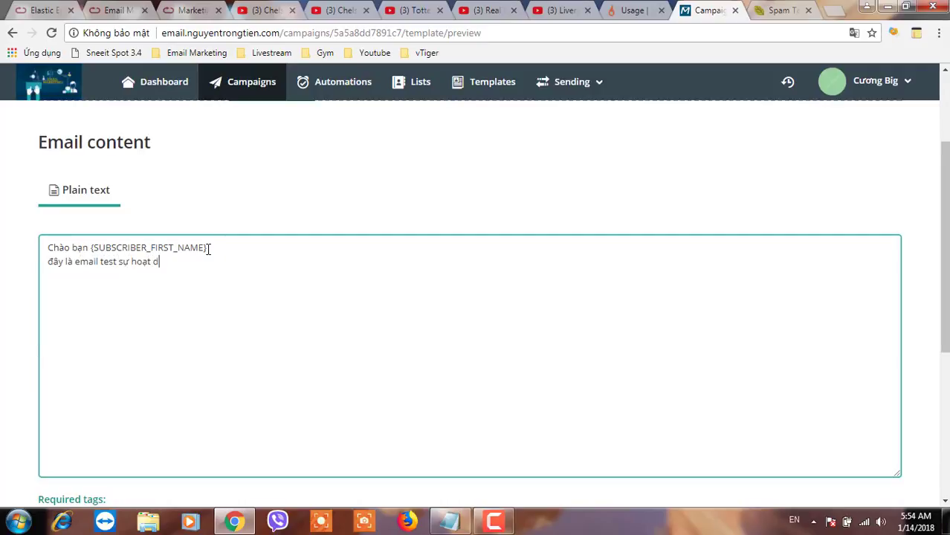
text(ông của sparkpost email)
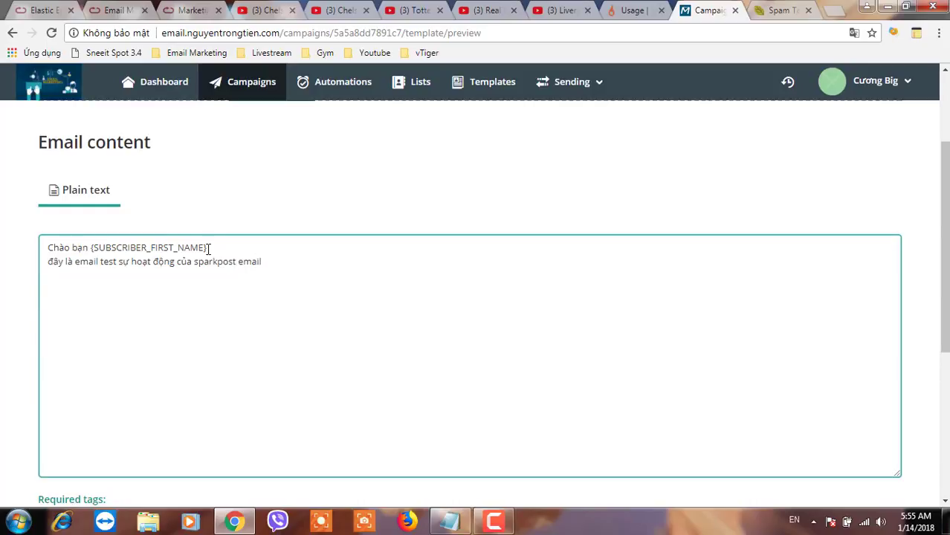
text(nếu bạn không thích thì ba)
key(BackSpace)
text(ấm vào)
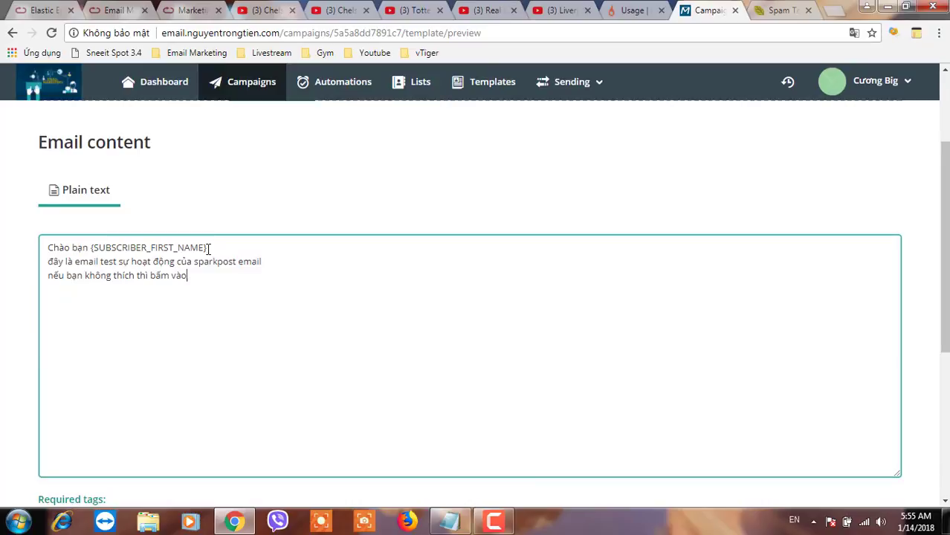
text( link dưới nhe)
key(Return)
scroll(212, 301, down, 2)
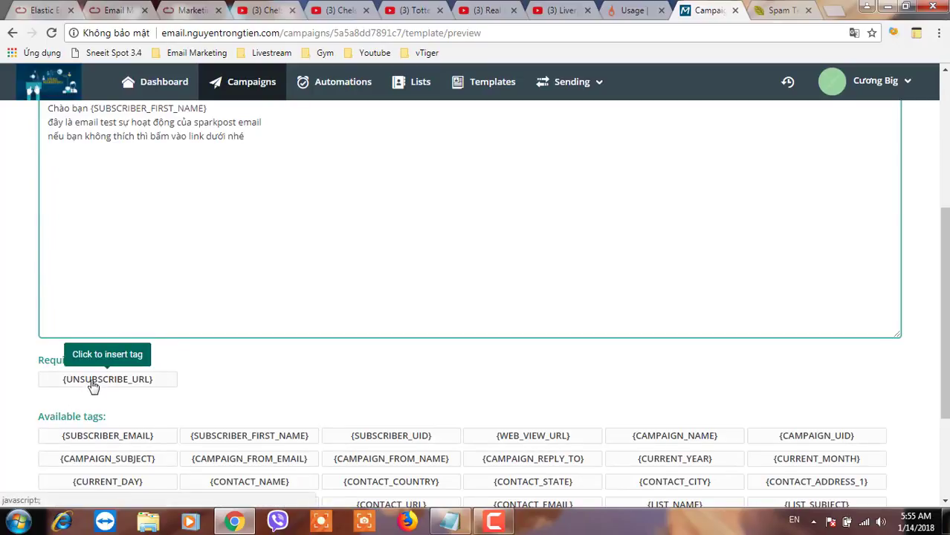
click(93, 385)
scroll(469, 352, down, 2)
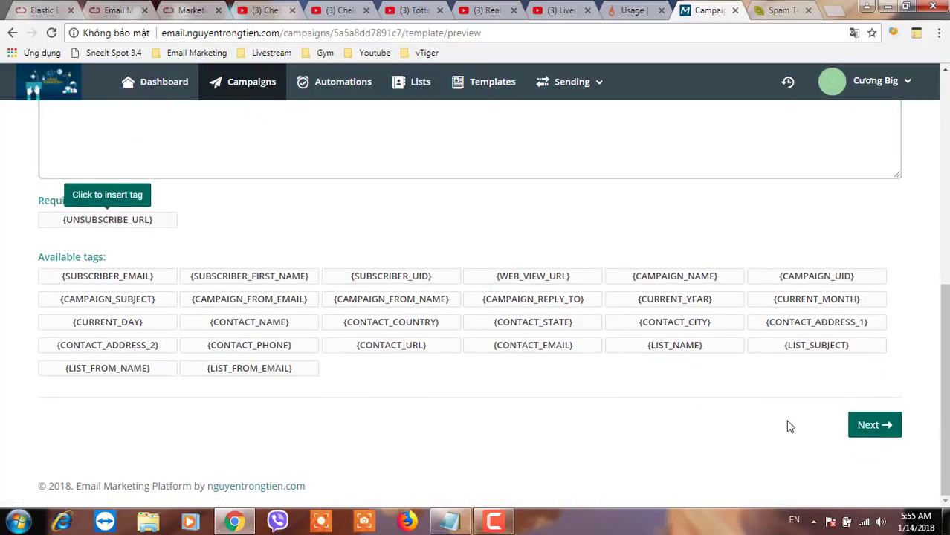
click(872, 425)
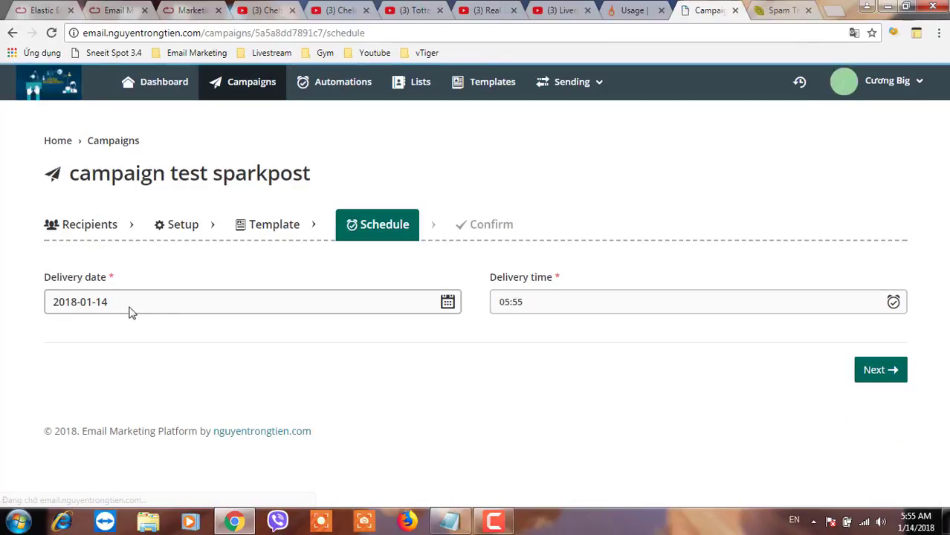
click(113, 310)
click(497, 311)
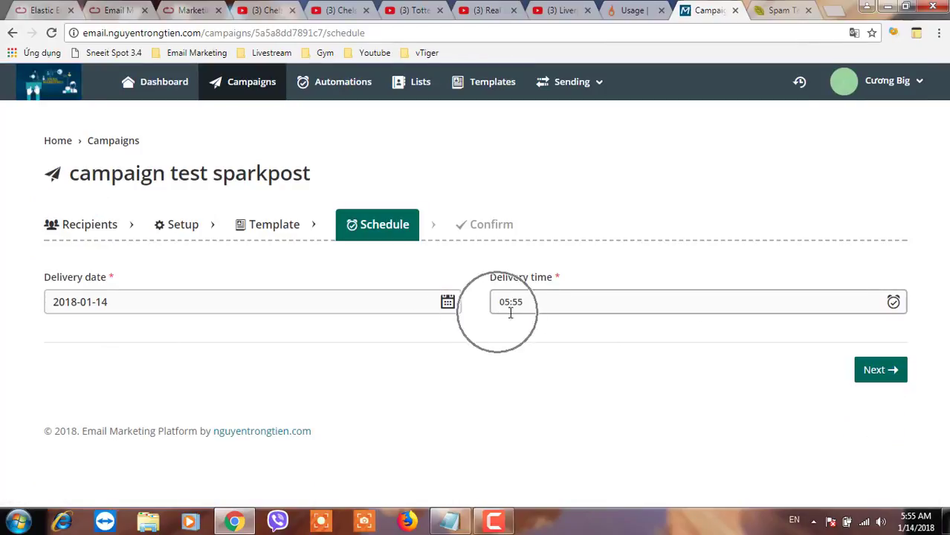
click(877, 381)
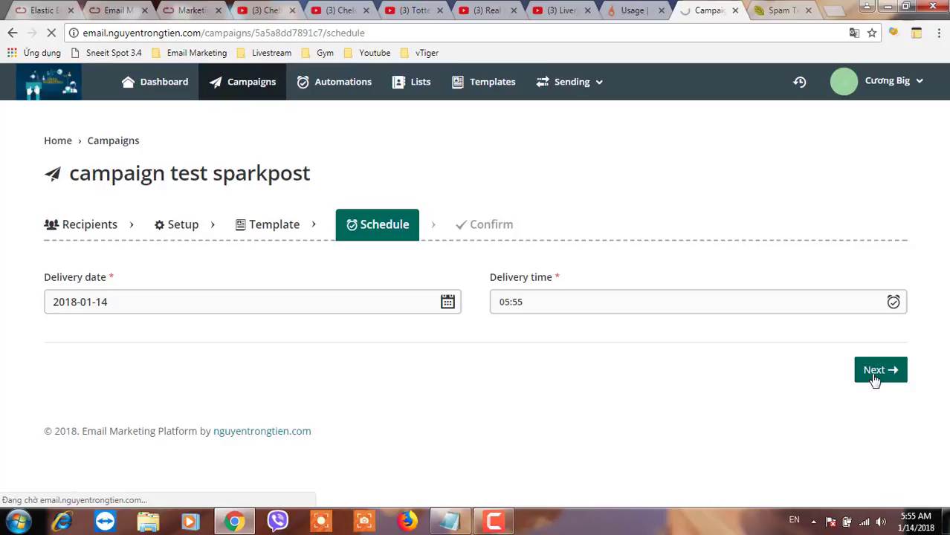
scroll(654, 388, down, 3)
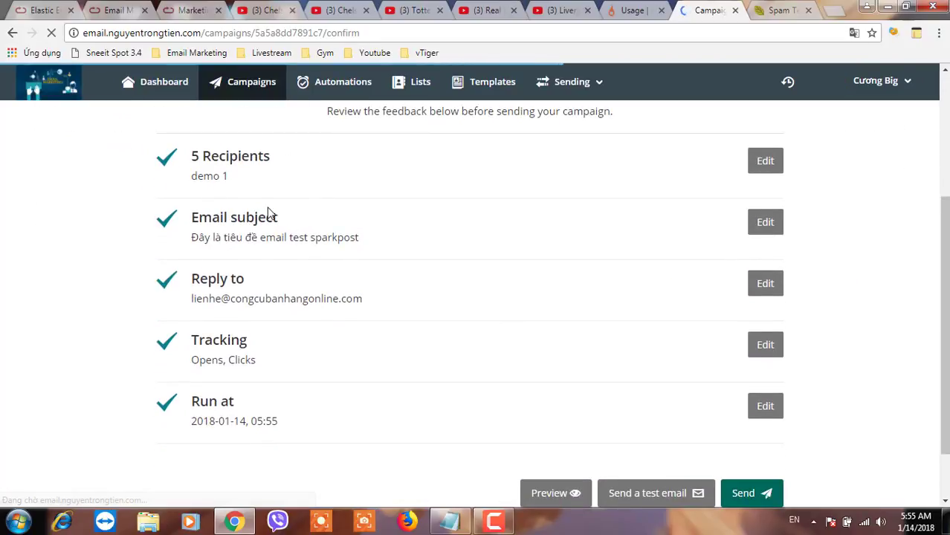
drag(217, 238, 322, 235)
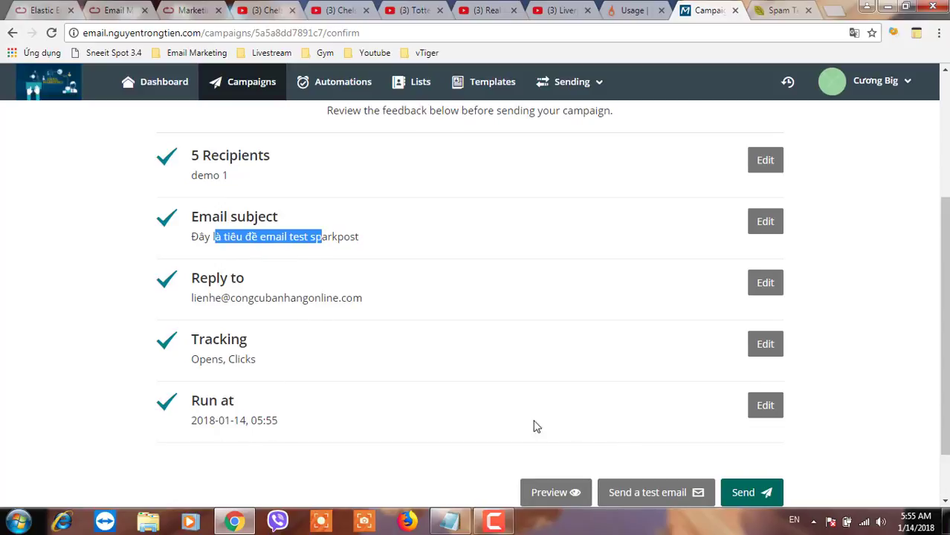
scroll(627, 457, down, 2)
click(750, 435)
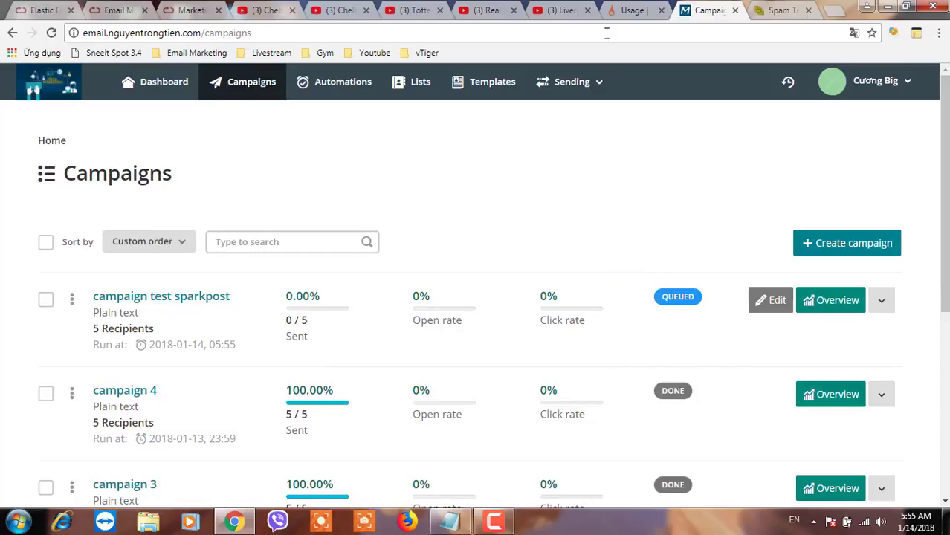
Reload Acelle's campaigns list until campaign test sparkpost shows Done, 5/5 sent, then revisit SparkPost usage
click(624, 12)
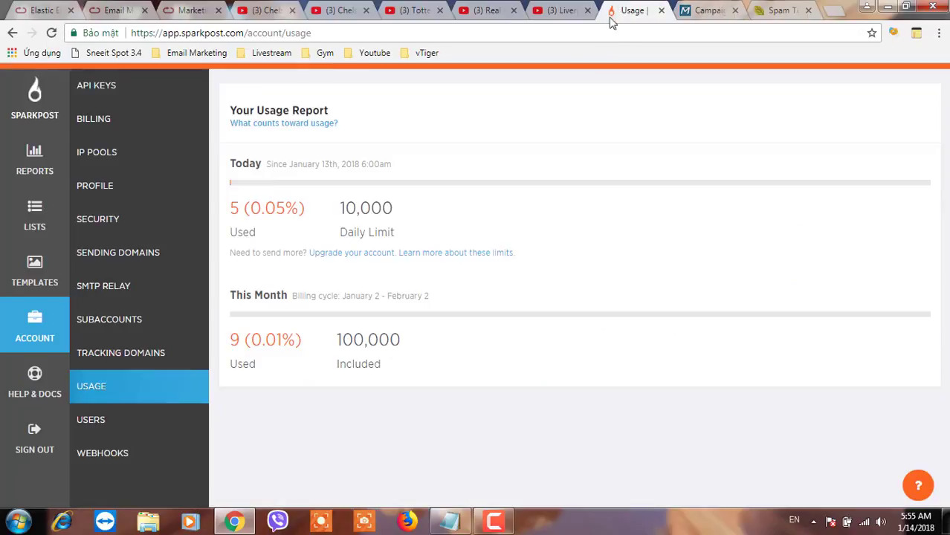
click(233, 206)
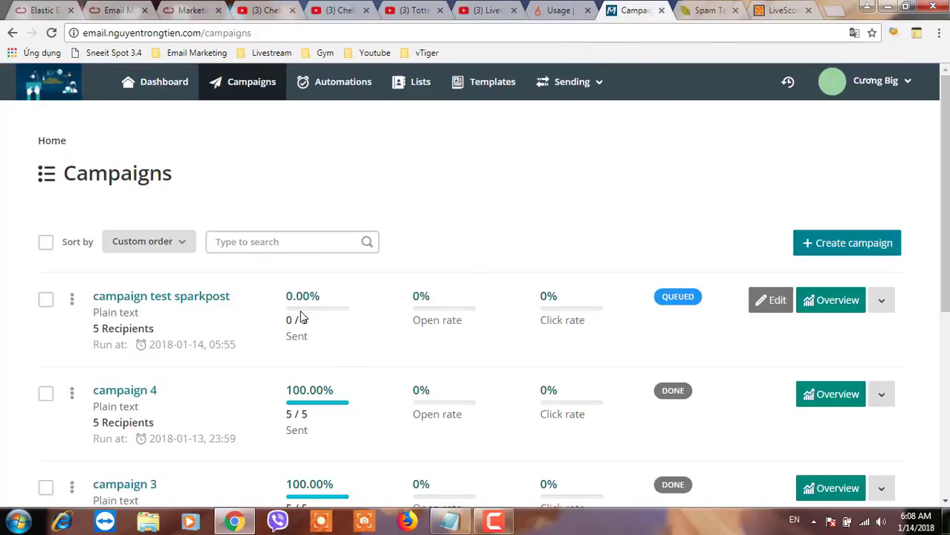
click(301, 317)
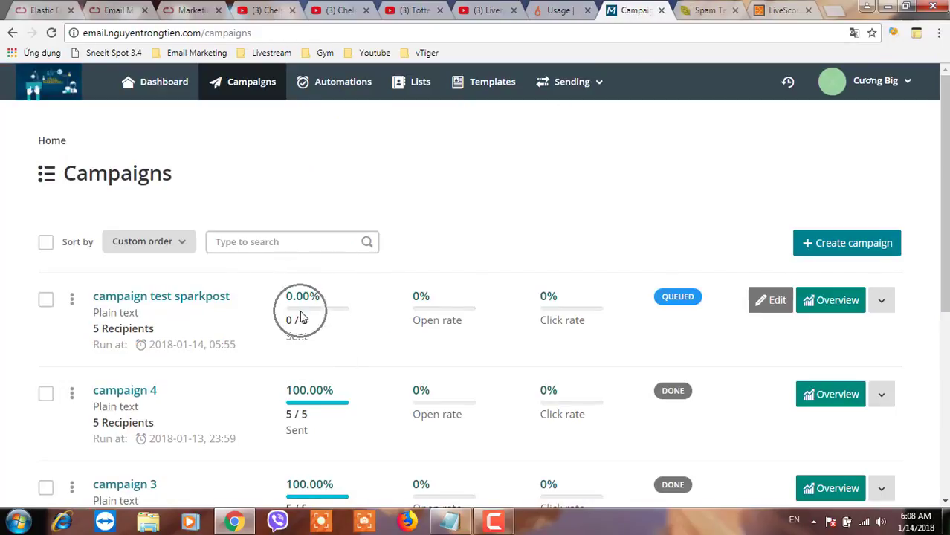
click(51, 35)
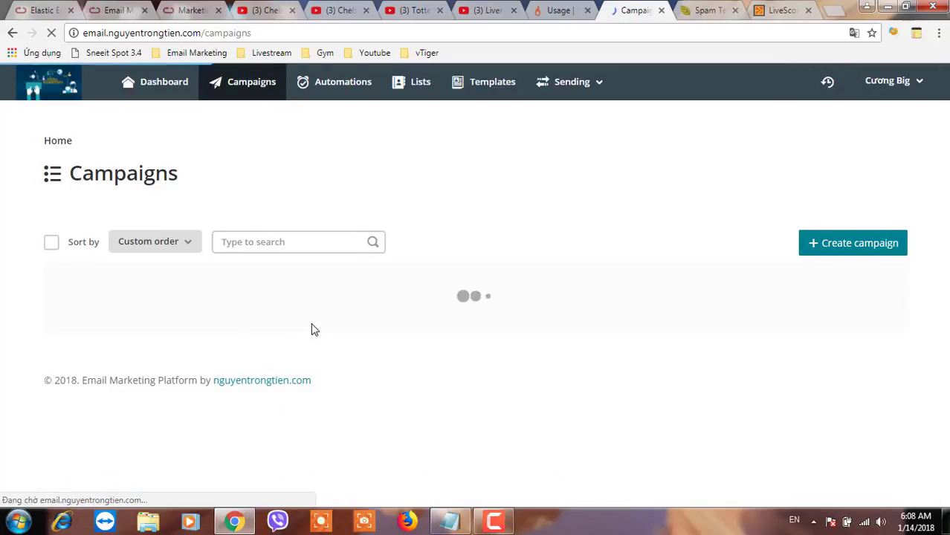
click(312, 334)
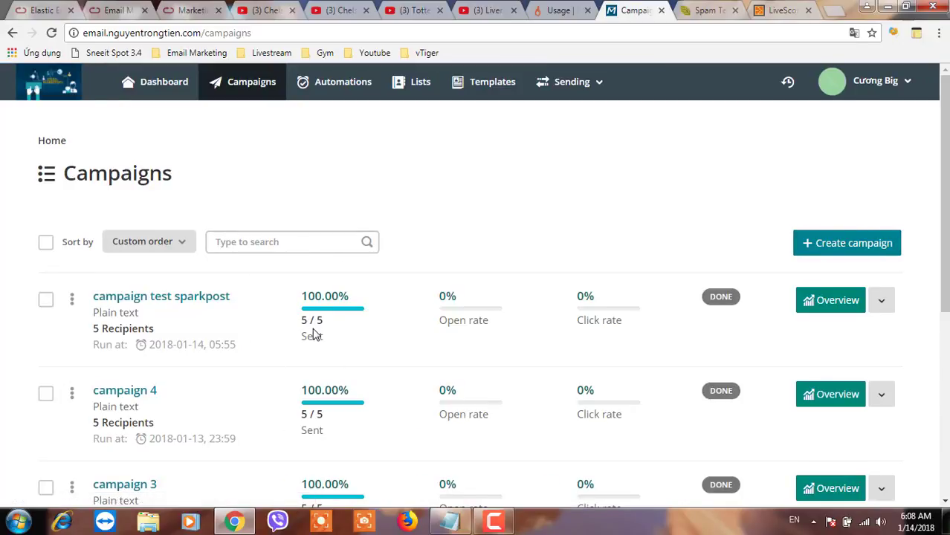
click(559, 11)
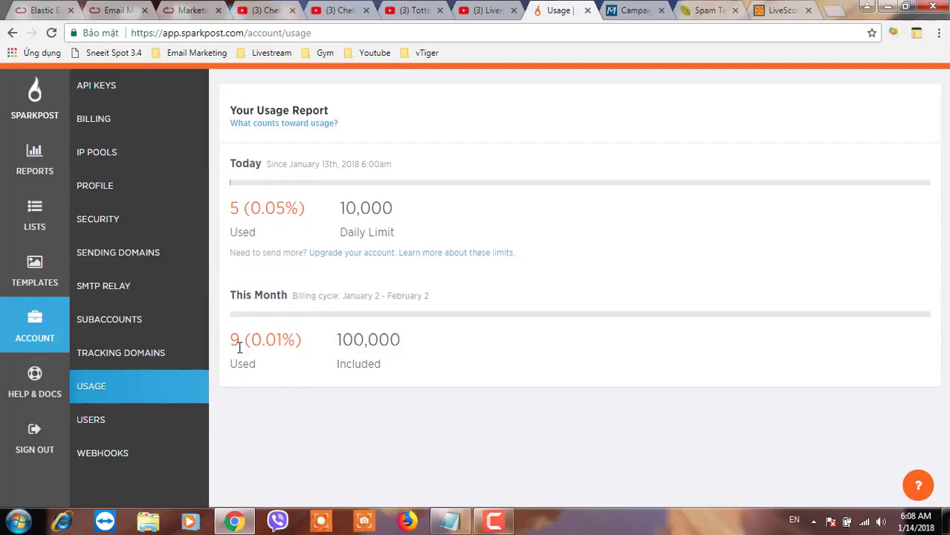
Reload SparkPost usage to show 10 emails today and 14 this month, then return to Acelle campaigns
click(50, 34)
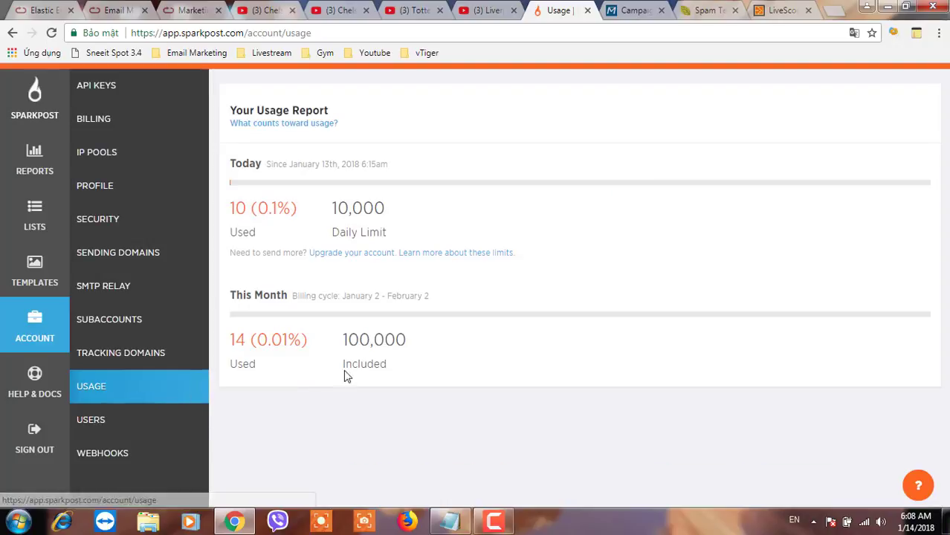
click(236, 216)
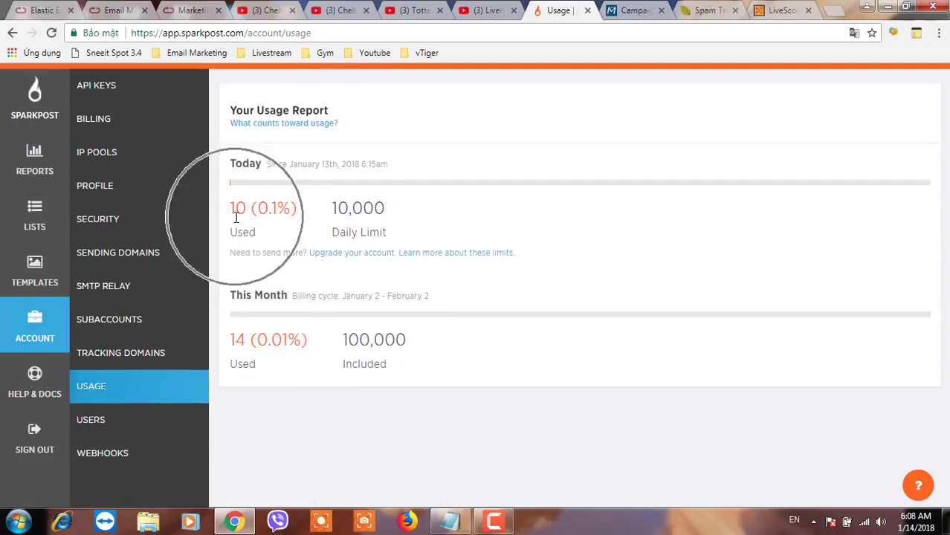
click(631, 10)
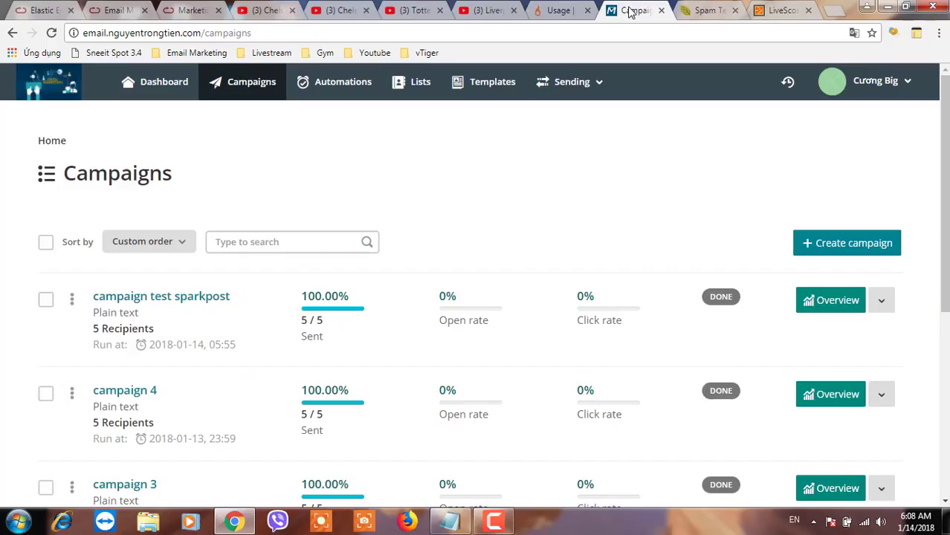
Open the demo 1 list and view all five of its subscribers
click(416, 91)
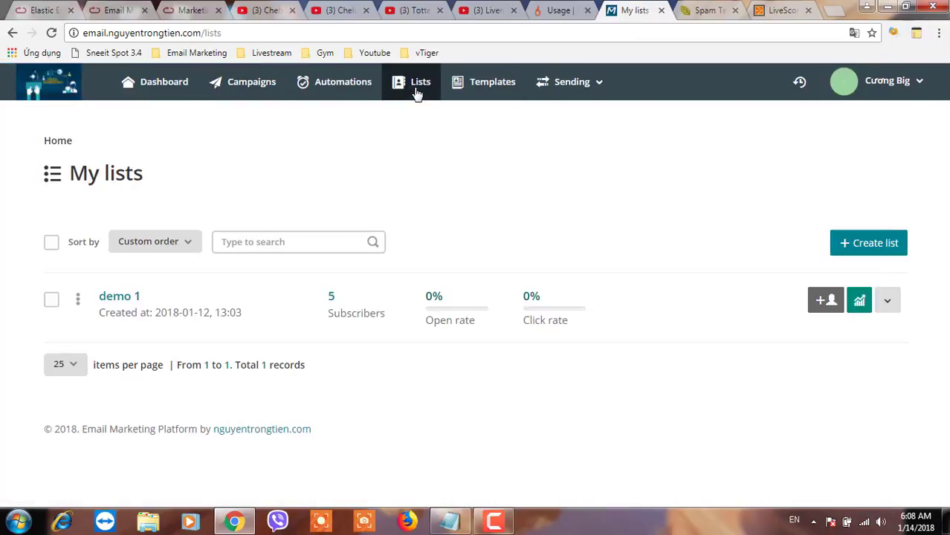
click(128, 300)
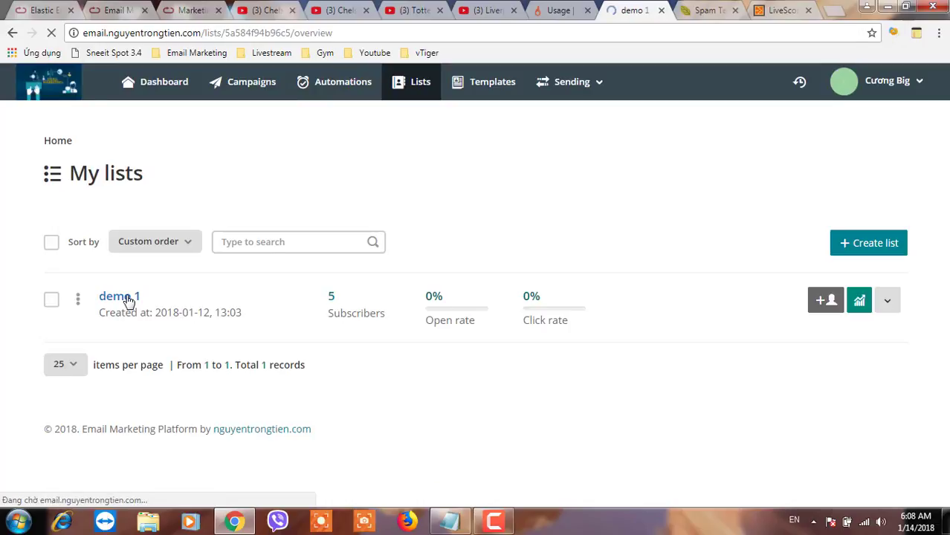
click(317, 269)
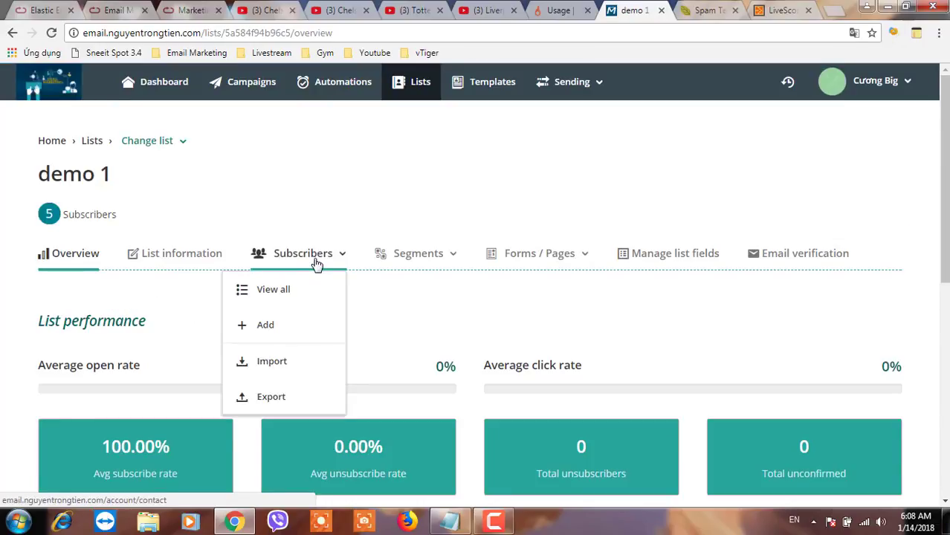
click(282, 292)
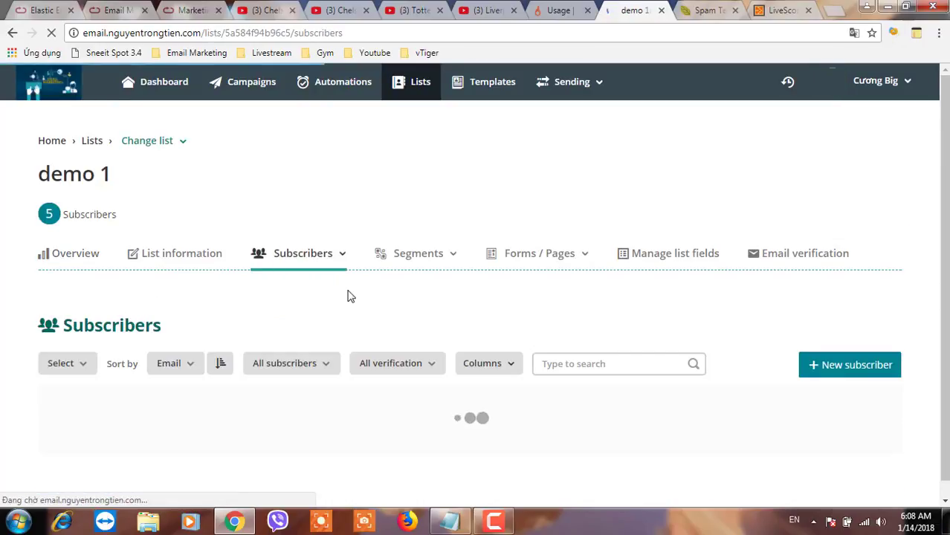
scroll(289, 397, down, 2)
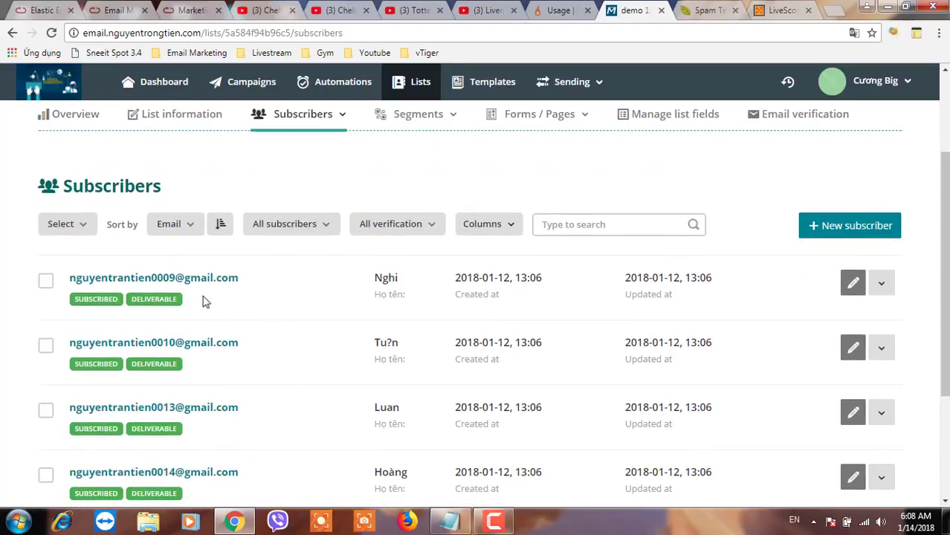
scroll(208, 435, down, 1)
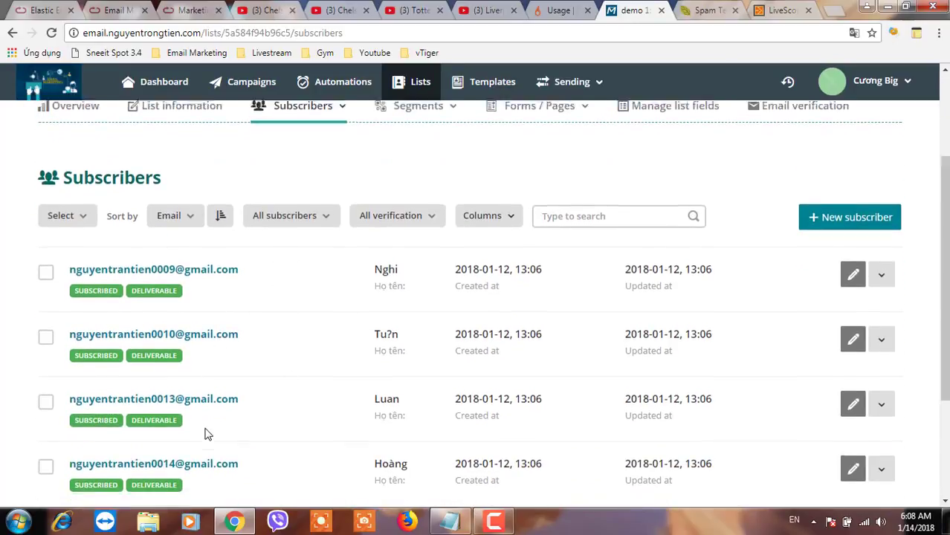
Open Gmail in a new tab and inspect the sender details of the test sparkpost email
click(830, 11)
text(gmail)
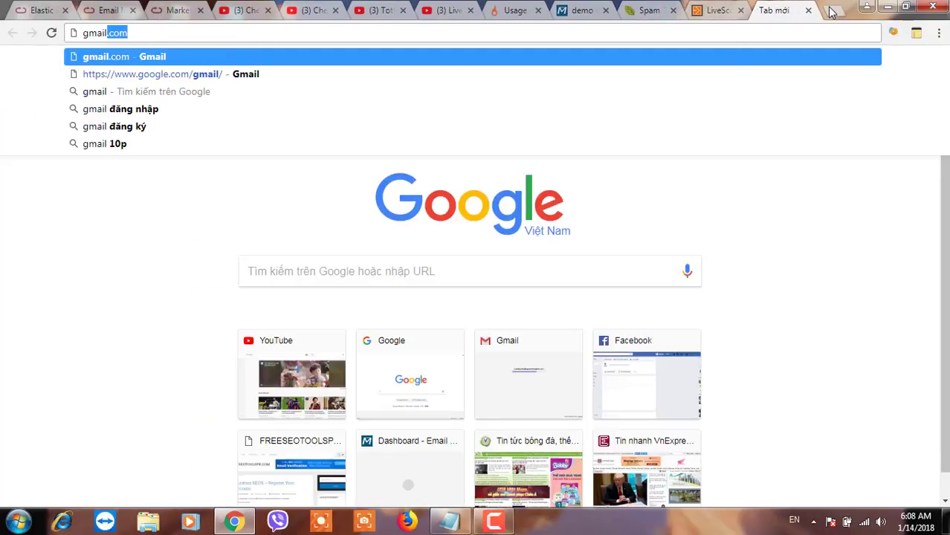
key(Return)
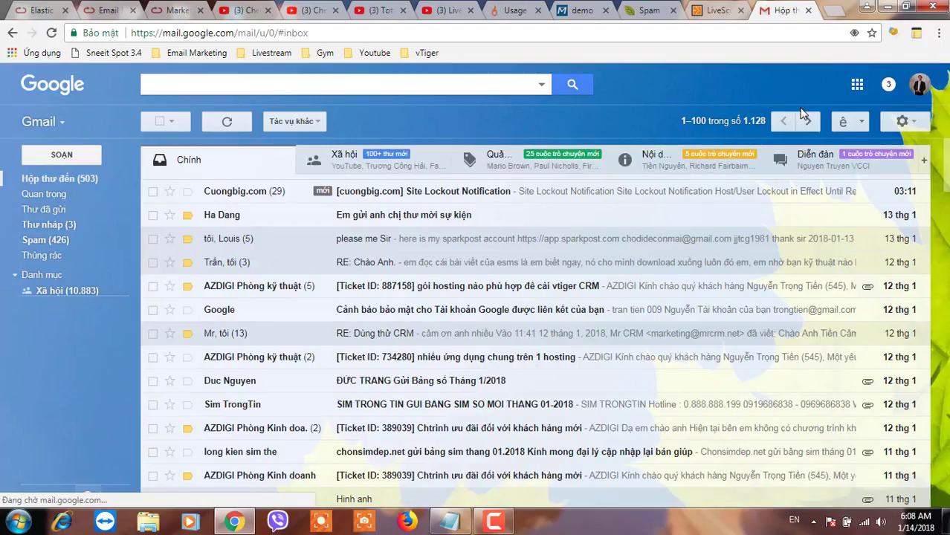
click(657, 165)
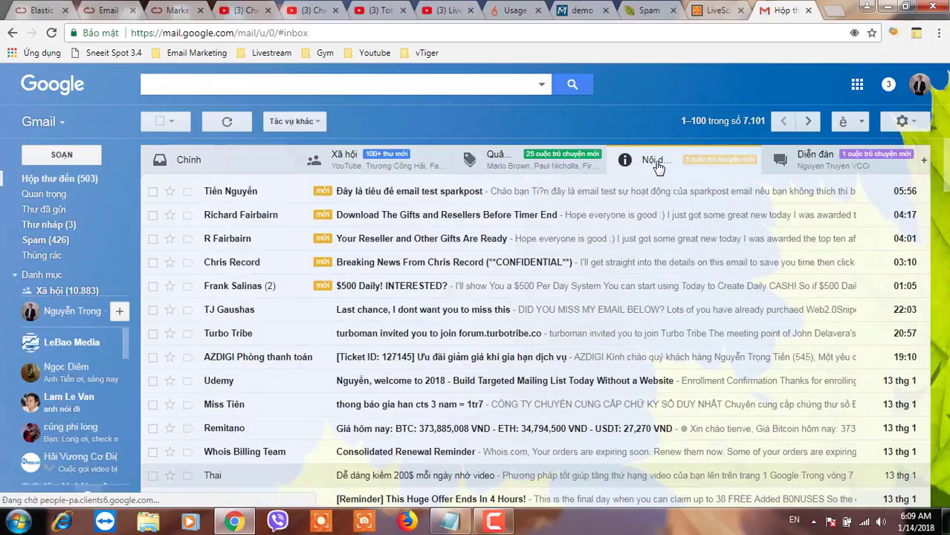
click(354, 196)
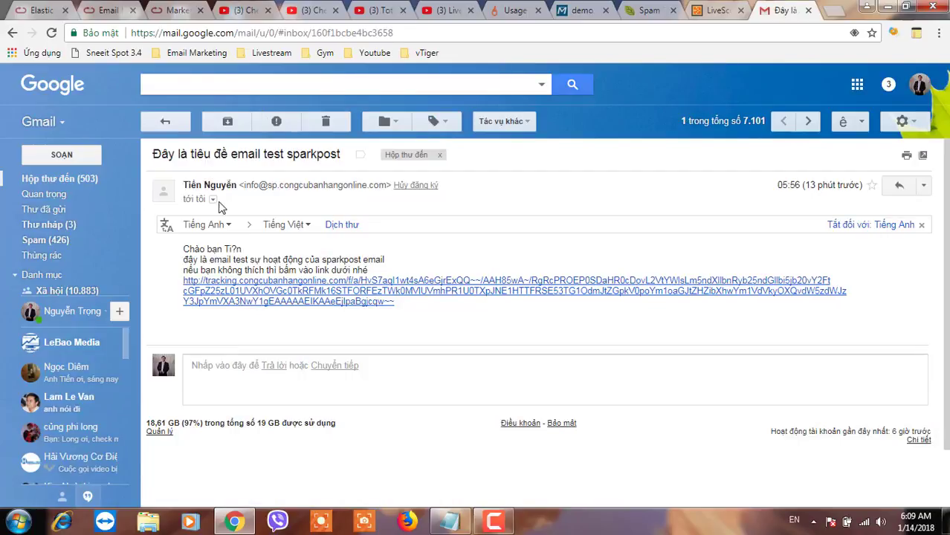
click(213, 200)
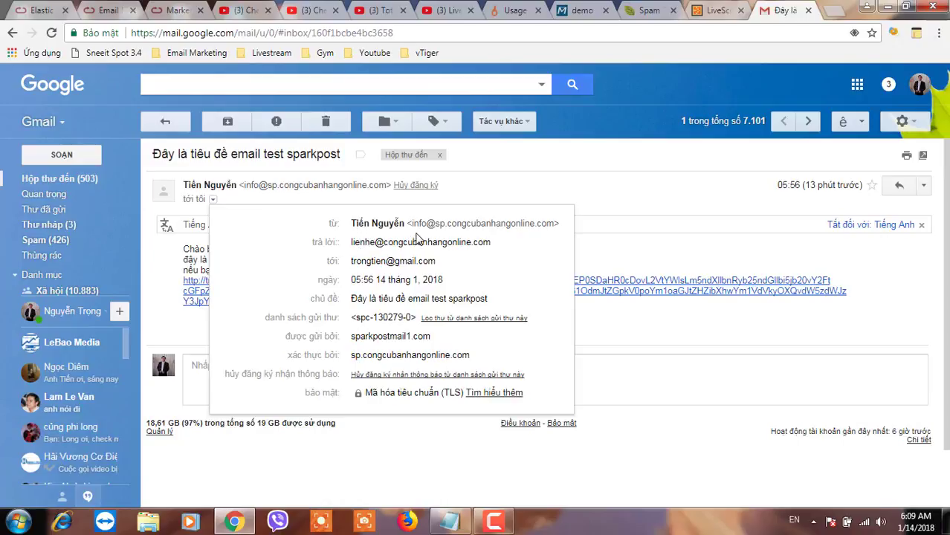
drag(408, 223, 554, 223)
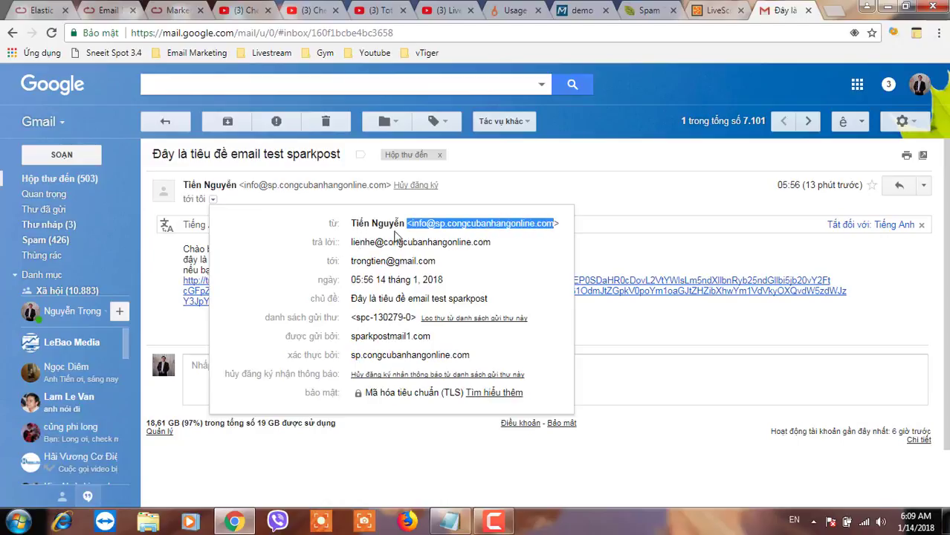
drag(351, 244, 461, 243)
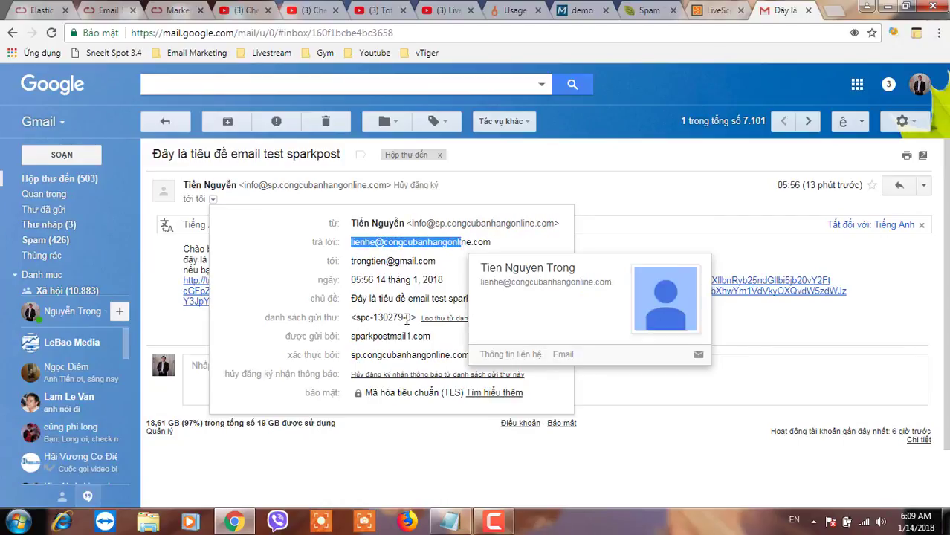
click(415, 349)
drag(461, 354, 356, 301)
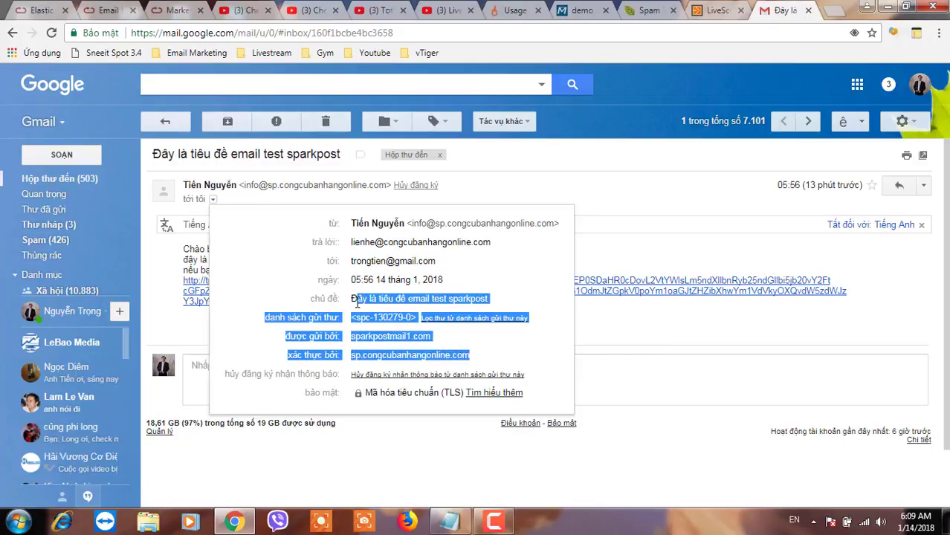
click(419, 342)
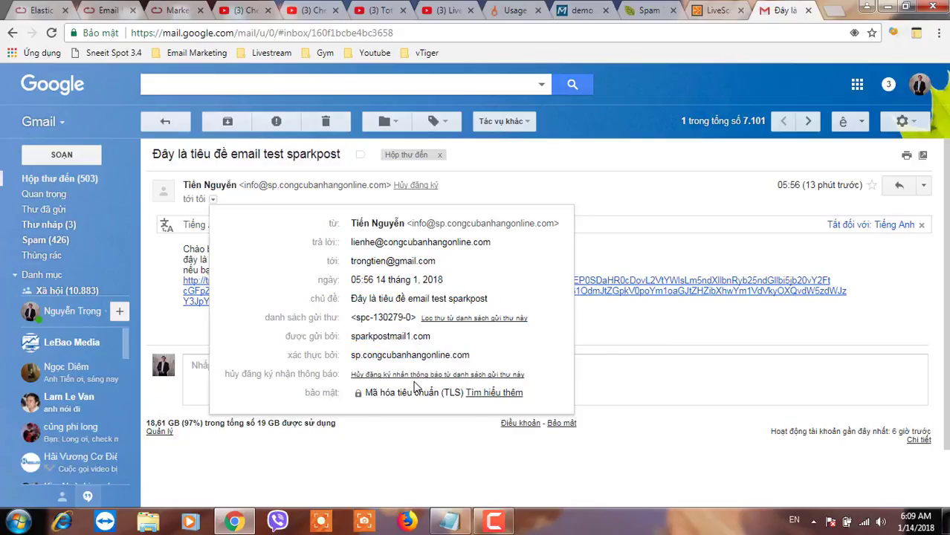
click(595, 237)
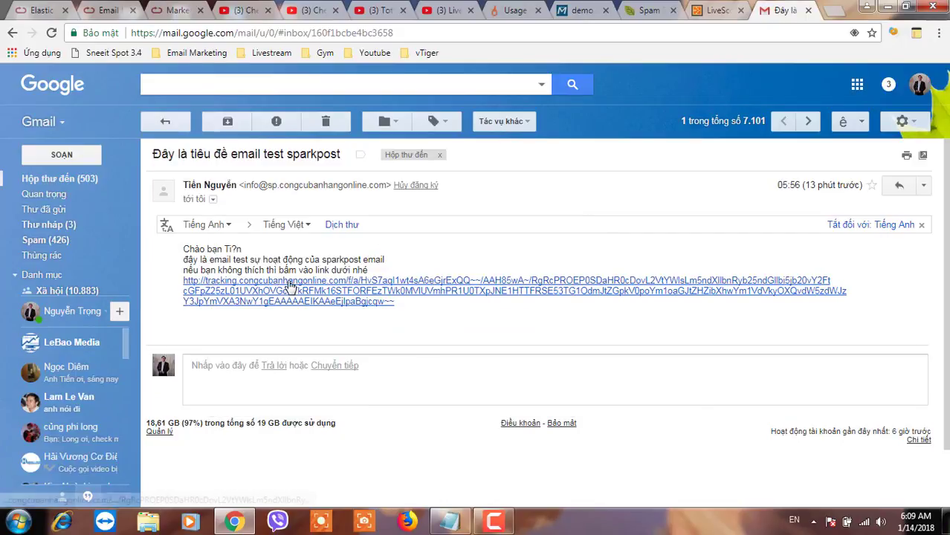
Show the email's original message to confirm SPF, DKIM and DMARC all PASS, then close it
click(923, 188)
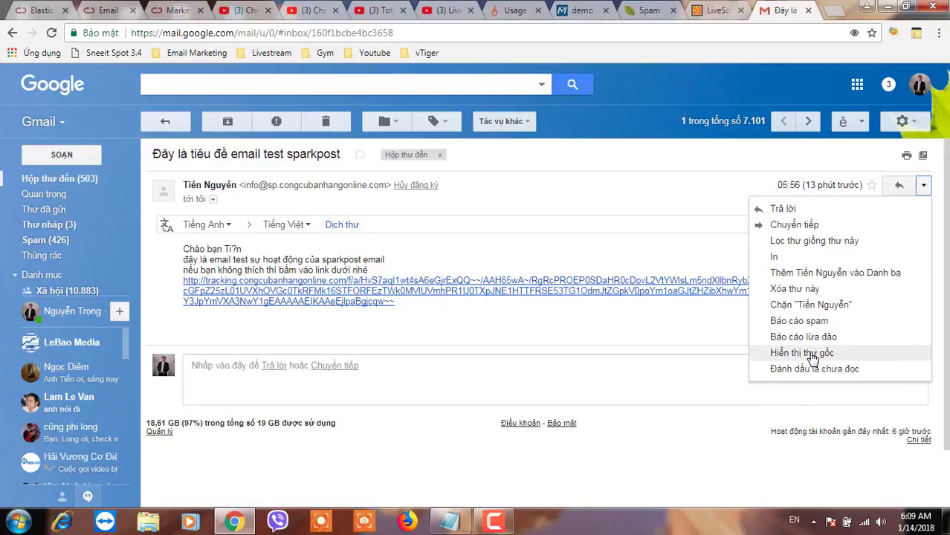
click(814, 354)
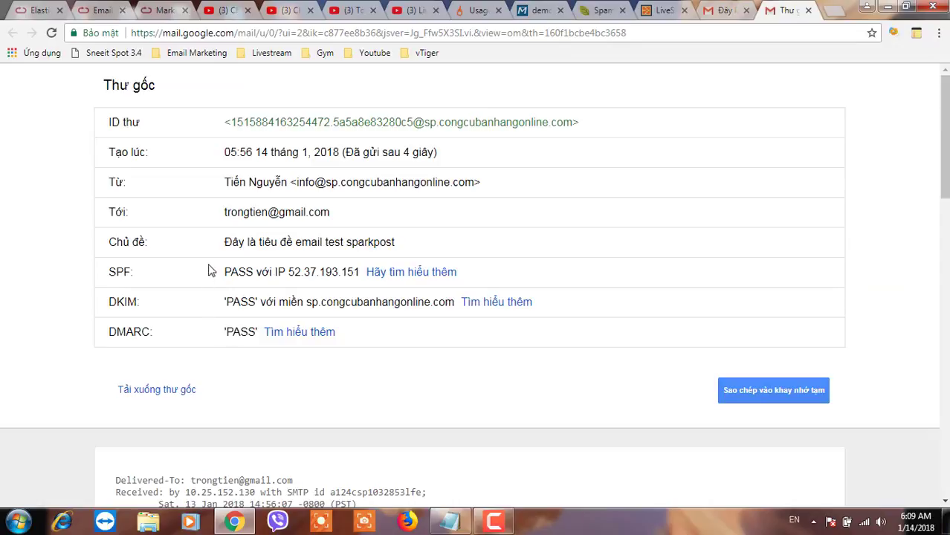
drag(225, 272, 277, 330)
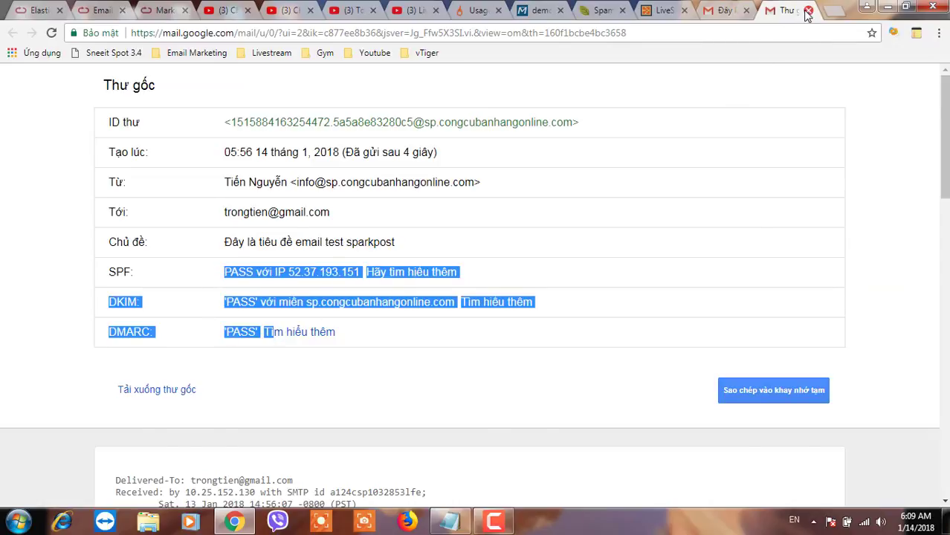
click(808, 11)
Switch to a second Gmail account and open the sparkpost test email in its Updates category
click(920, 87)
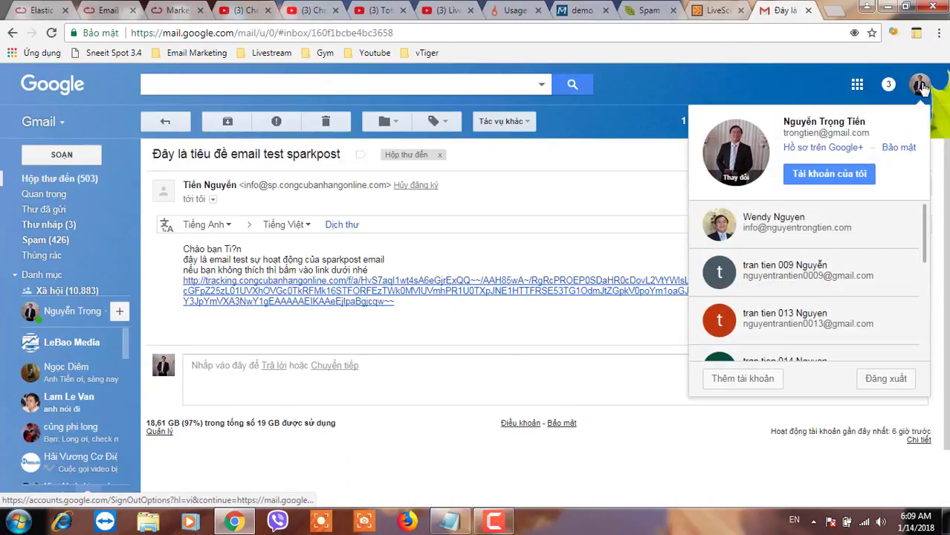
click(776, 273)
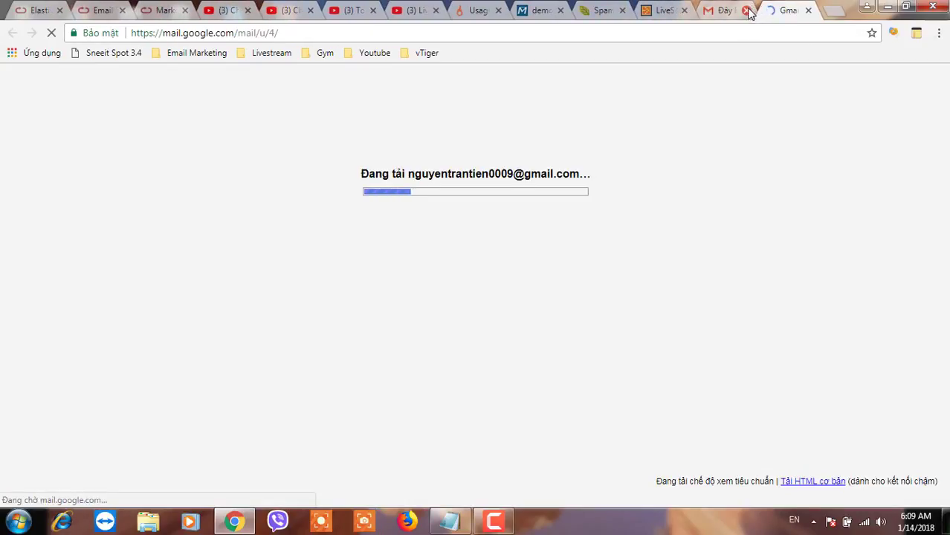
click(747, 10)
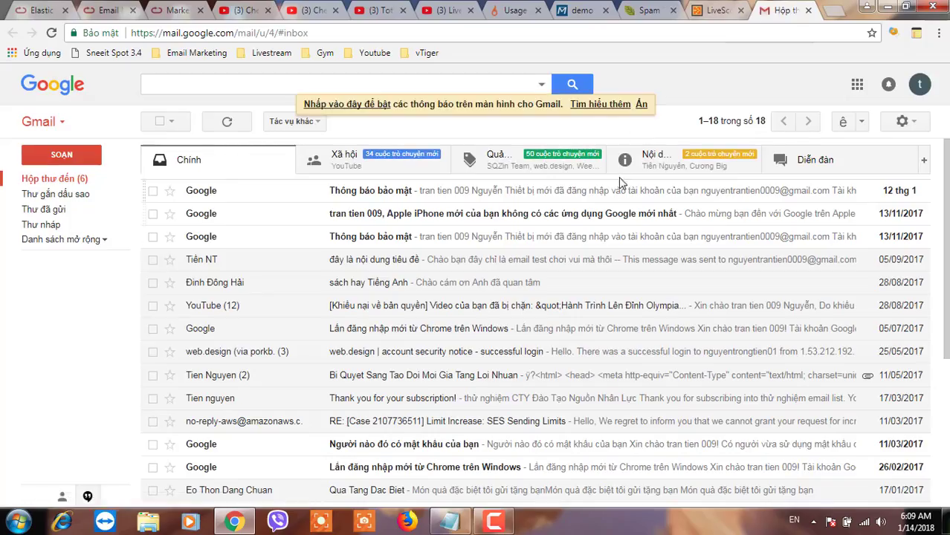
click(647, 165)
click(358, 197)
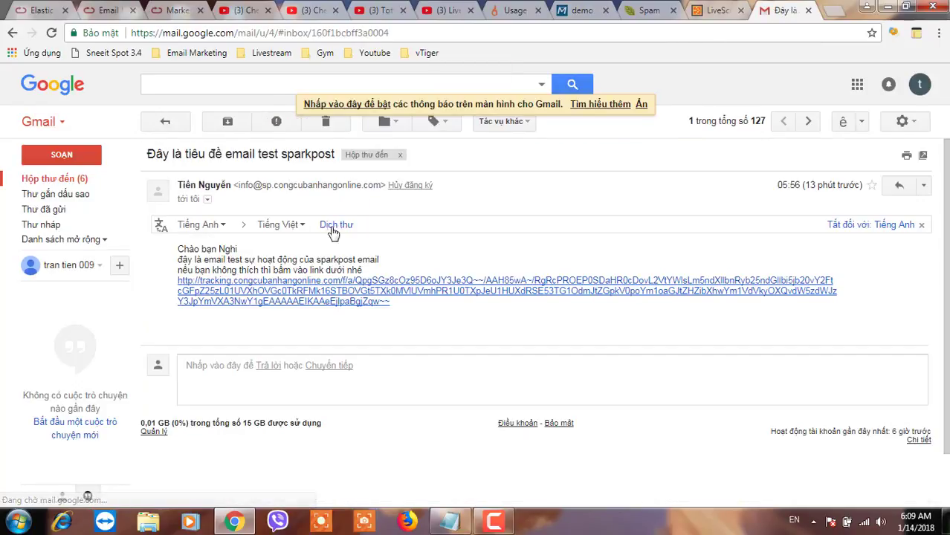
click(275, 269)
drag(229, 260, 316, 270)
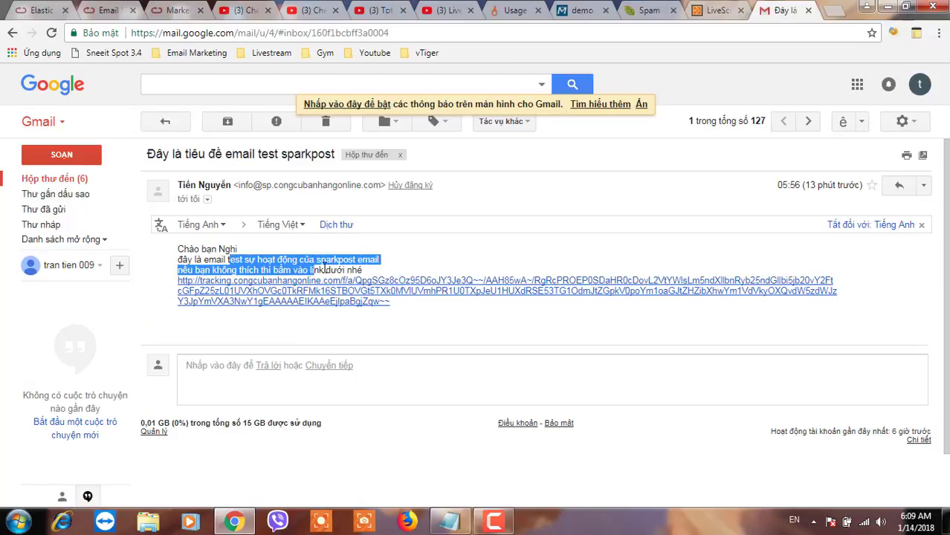
drag(246, 186, 361, 185)
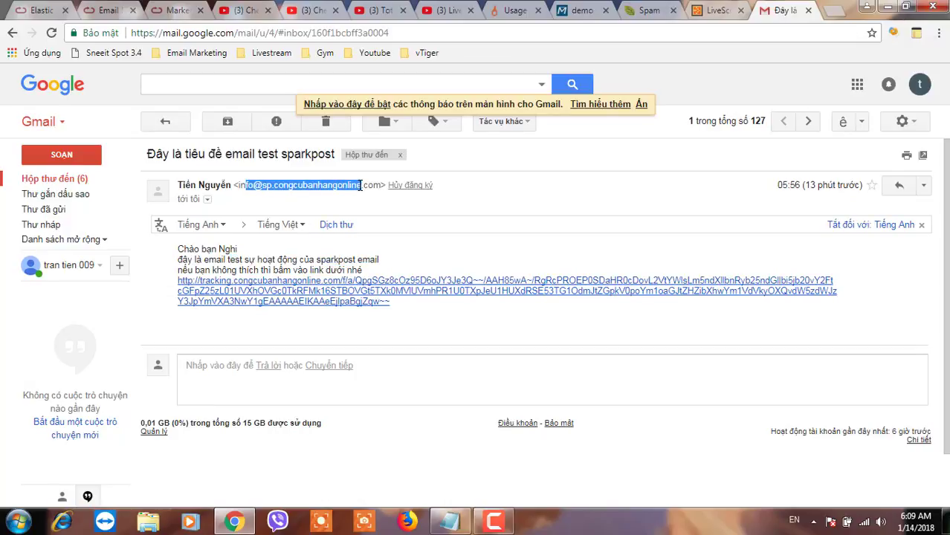
Switch to a third Gmail account, open the same test email, then return to SparkPost usage
click(919, 86)
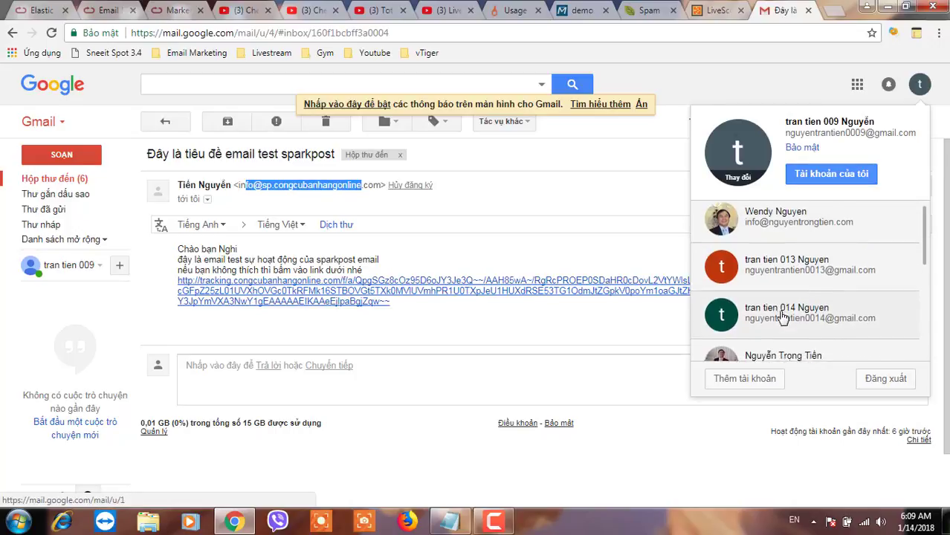
scroll(785, 315, down, 1)
click(793, 255)
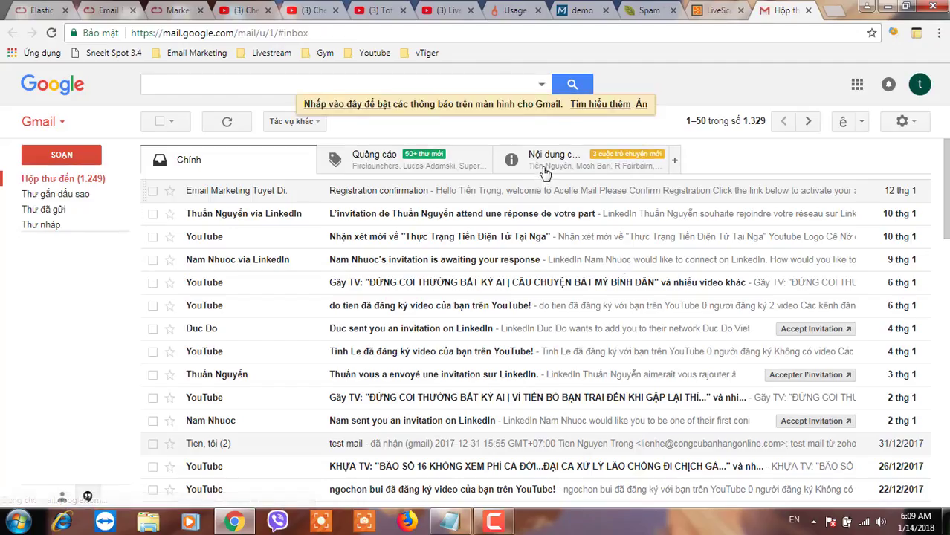
click(548, 167)
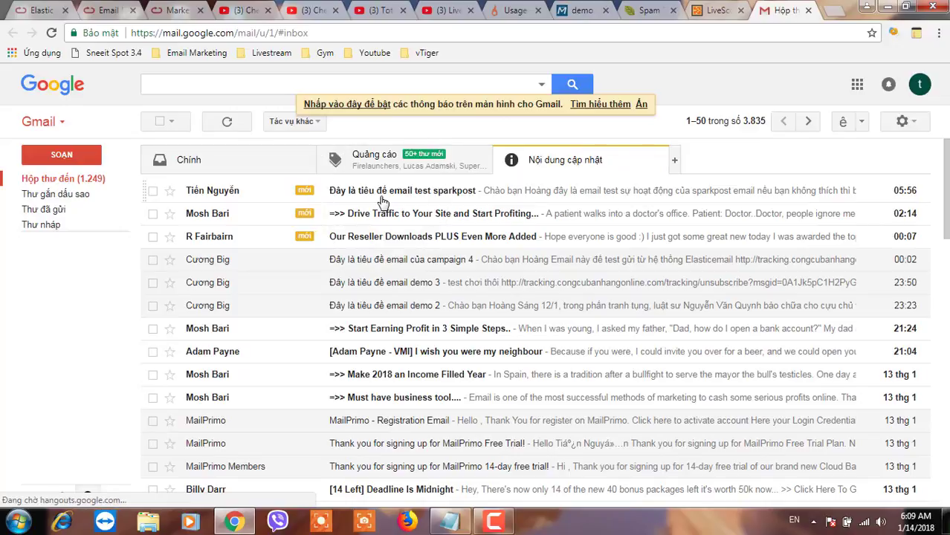
click(380, 196)
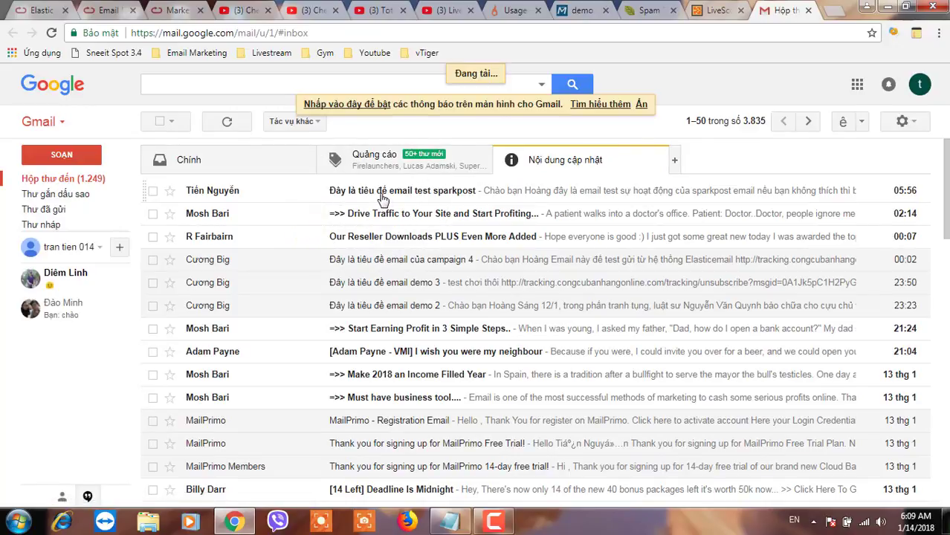
click(226, 262)
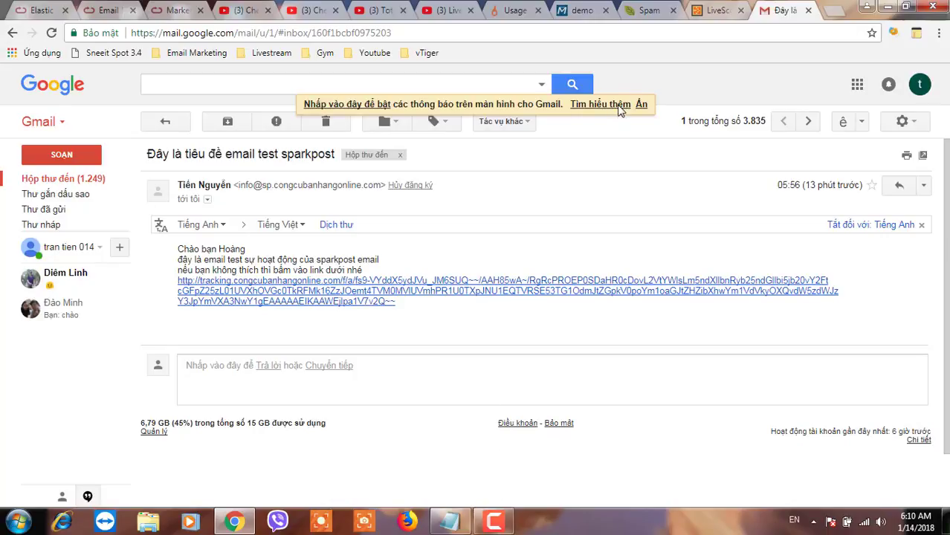
click(509, 12)
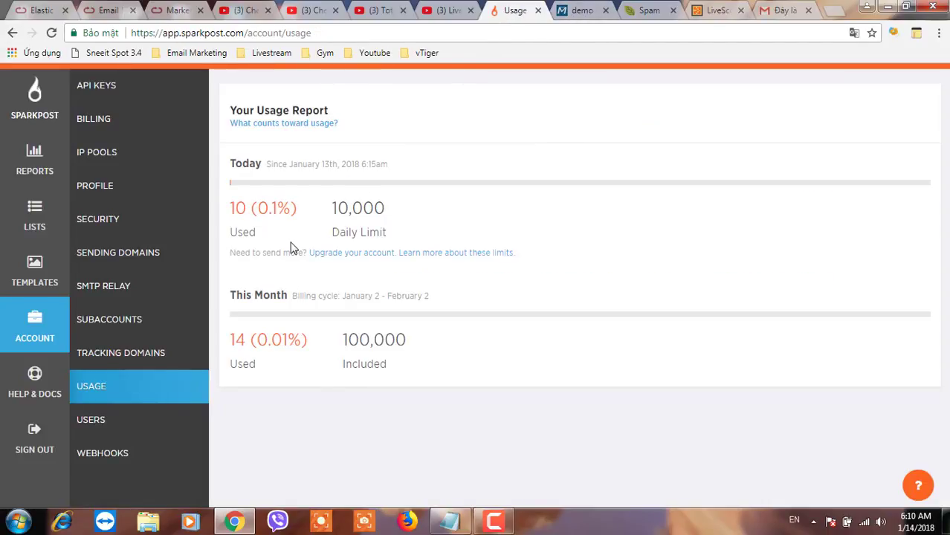
Open SparkPost's reports summary and scroll through its delivery figures
click(21, 169)
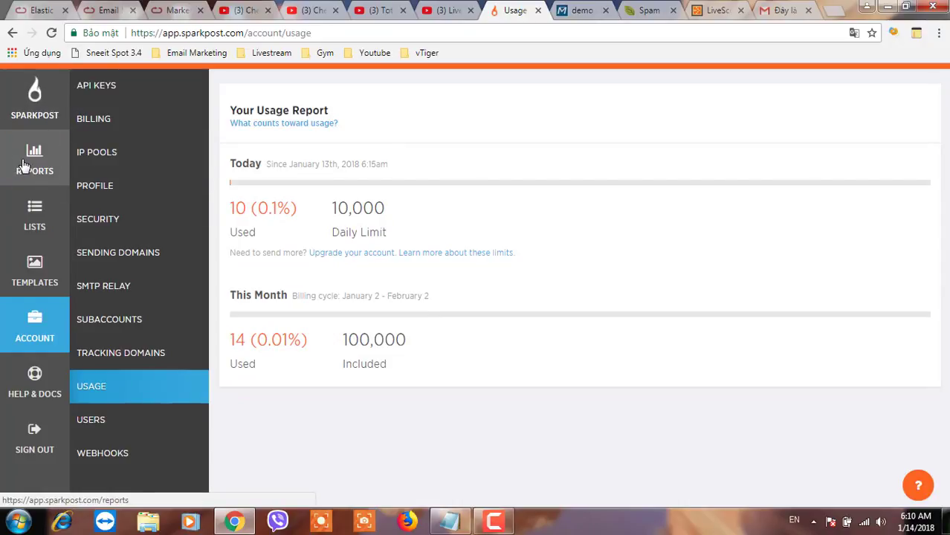
click(34, 157)
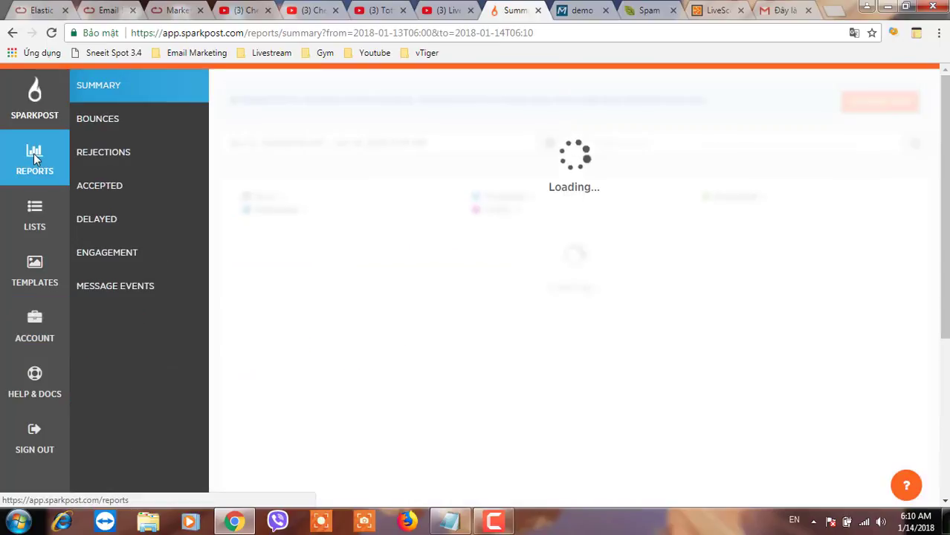
scroll(483, 340, down, 5)
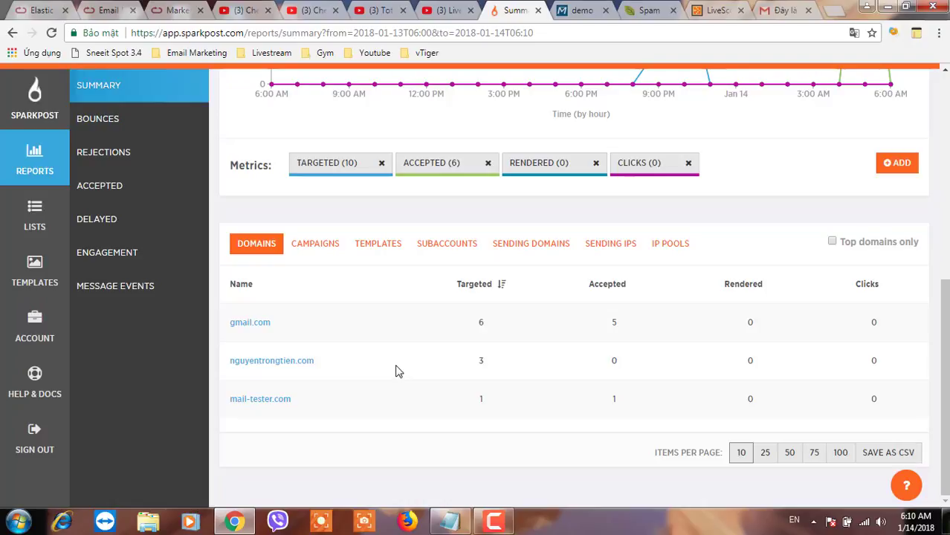
scroll(396, 371, up, 3)
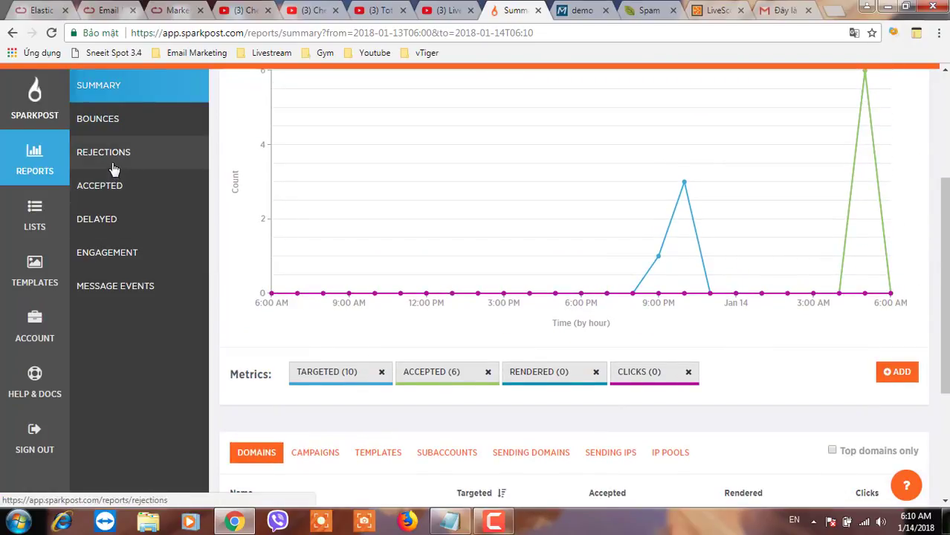
Review the bounces report, then the rejections report
click(106, 125)
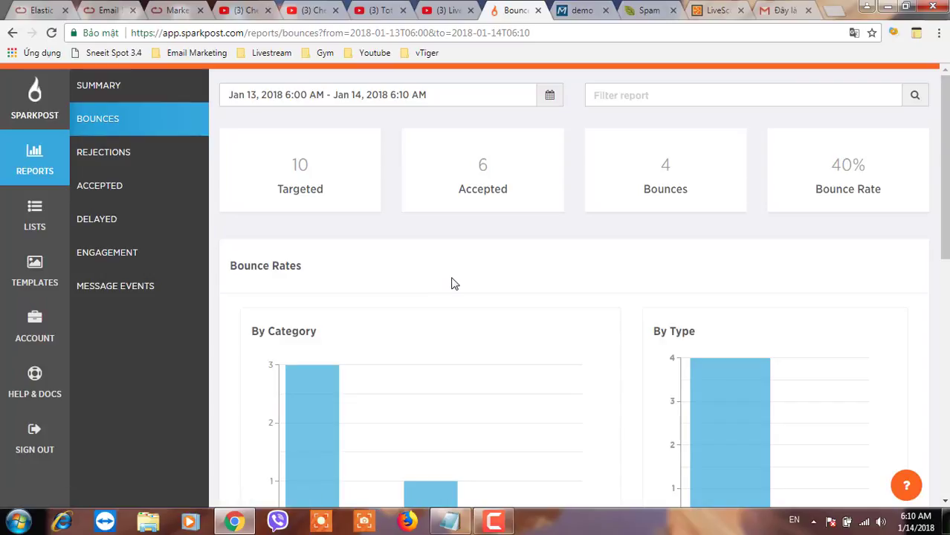
scroll(612, 272, down, 5)
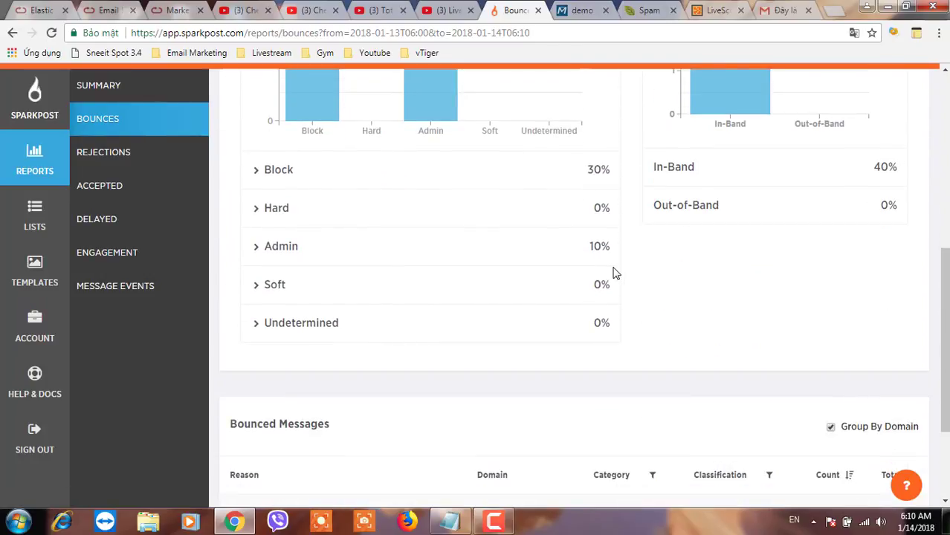
scroll(612, 271, up, 5)
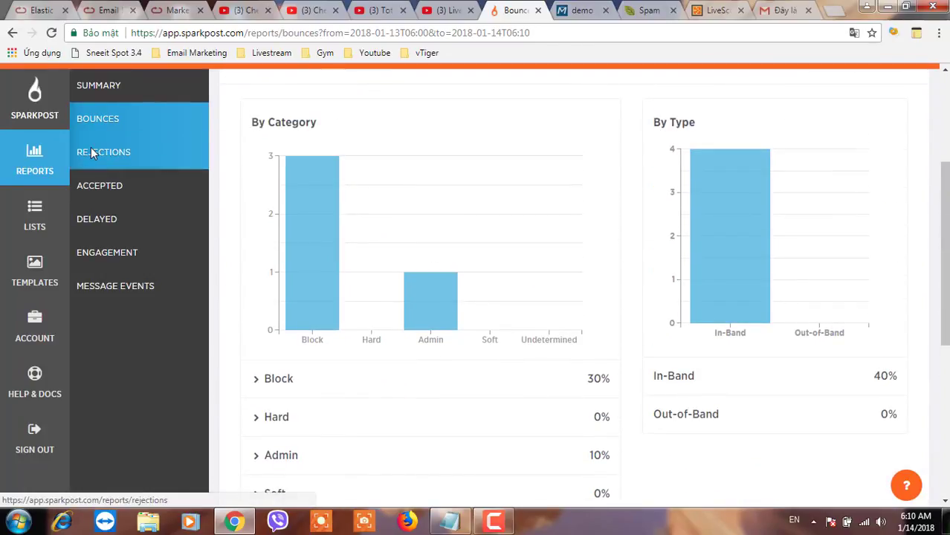
click(92, 153)
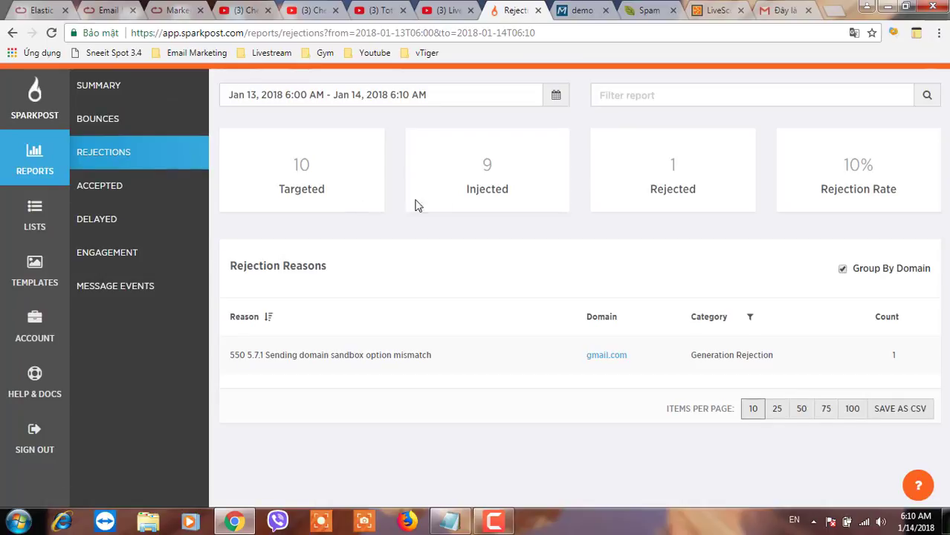
click(677, 187)
Check the accepted report and open engagement: 10 targeted, 6 accepted, 0 opens
click(85, 187)
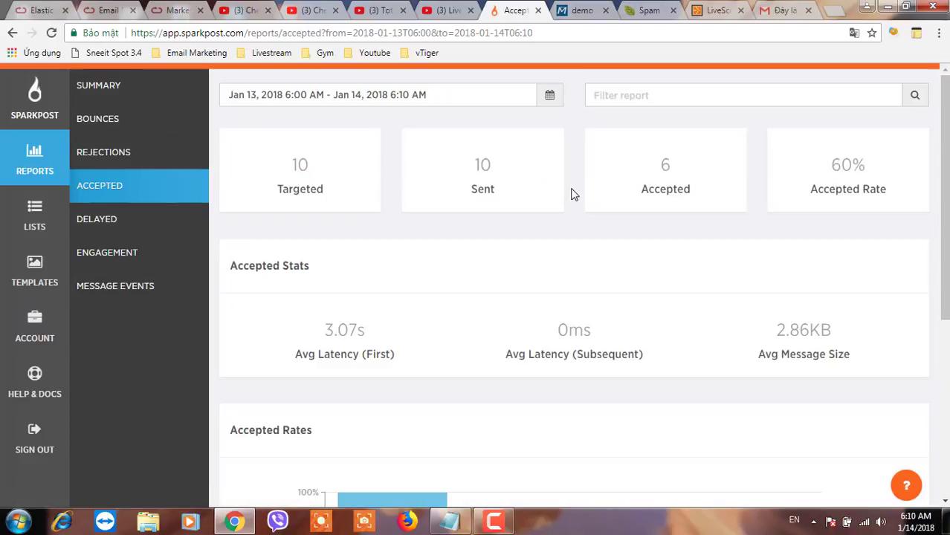
click(474, 183)
scroll(573, 330, down, 4)
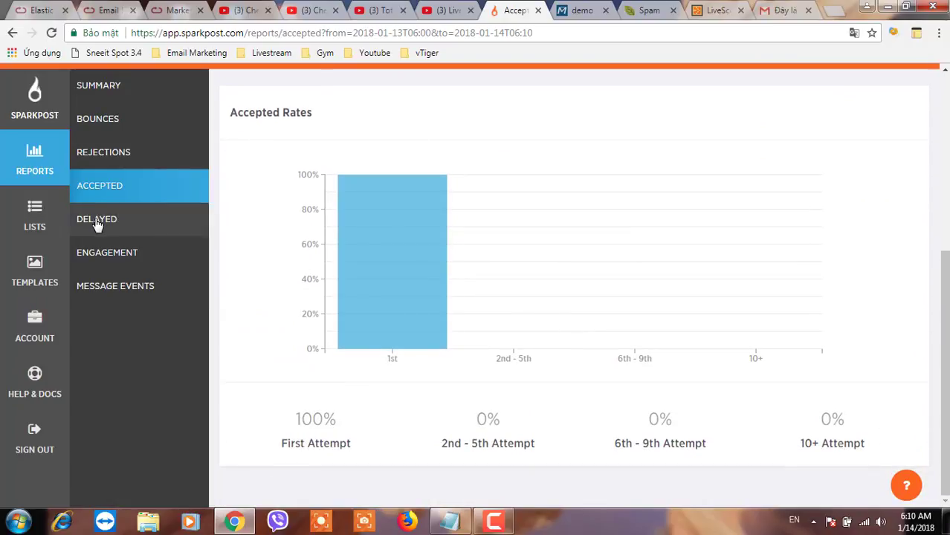
click(104, 262)
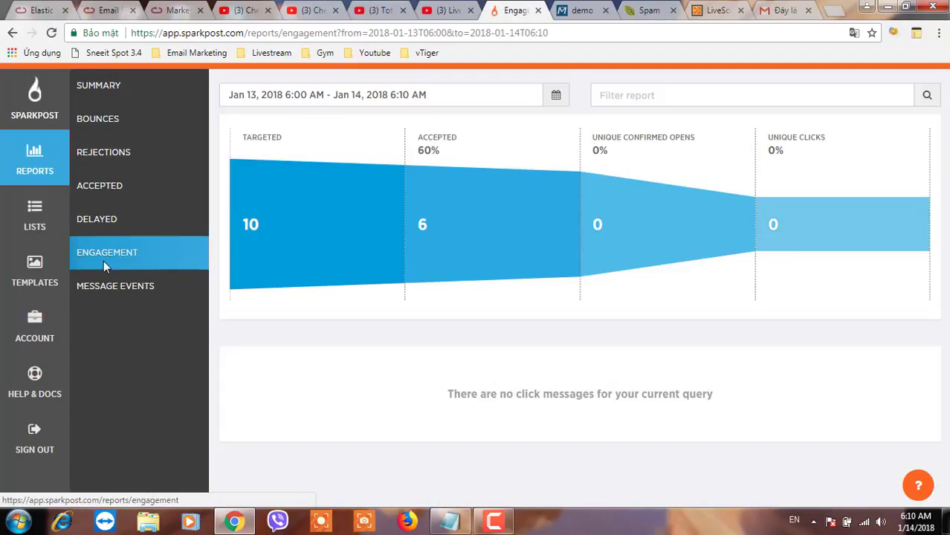